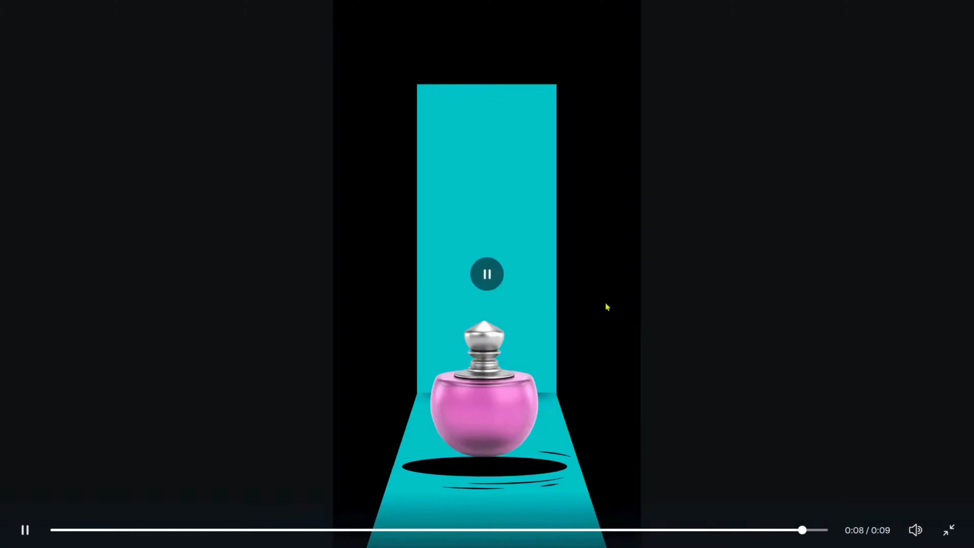
Leave the finished animation's full-screen preview and close the Your Story design.
click(487, 273)
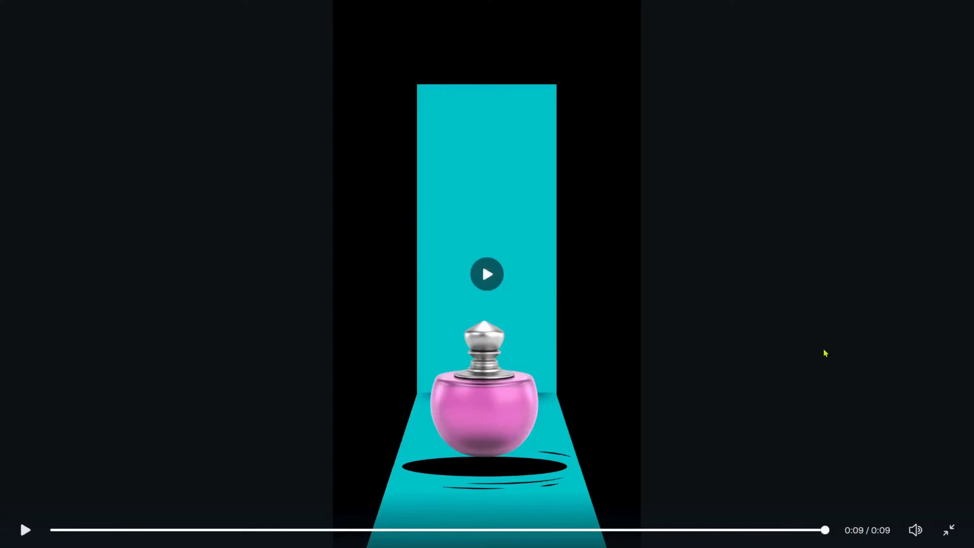
key(Escape)
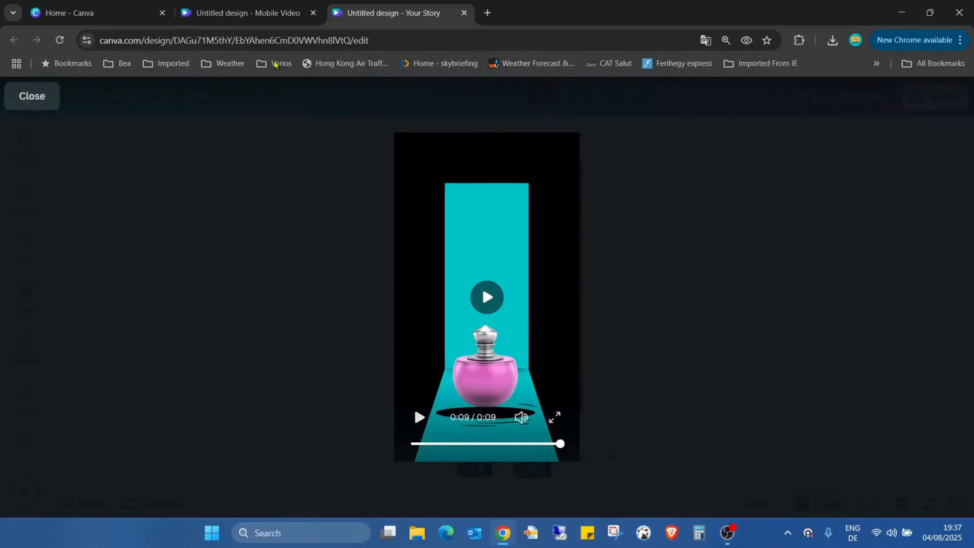
click(23, 102)
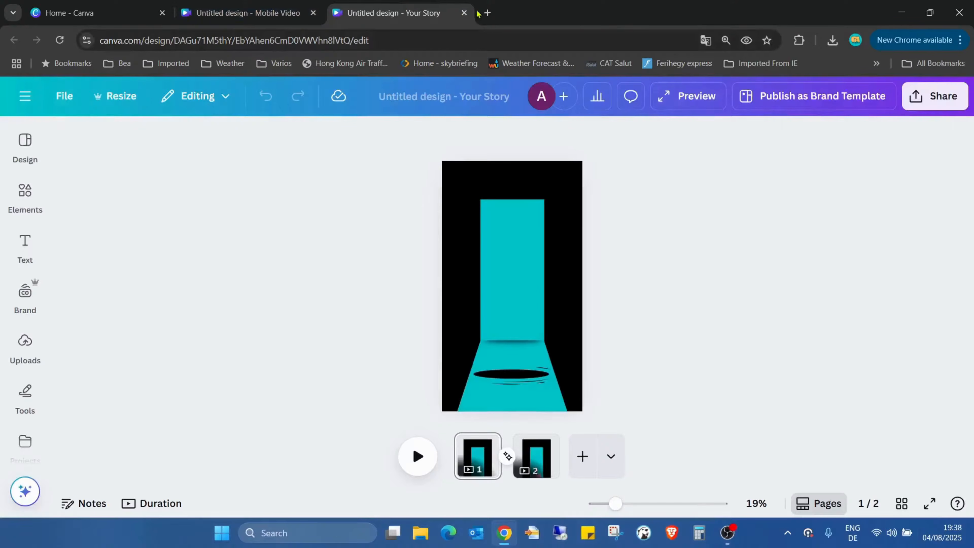
click(463, 13)
Set the background colour of the blank Mobile Video page to black.
click(550, 284)
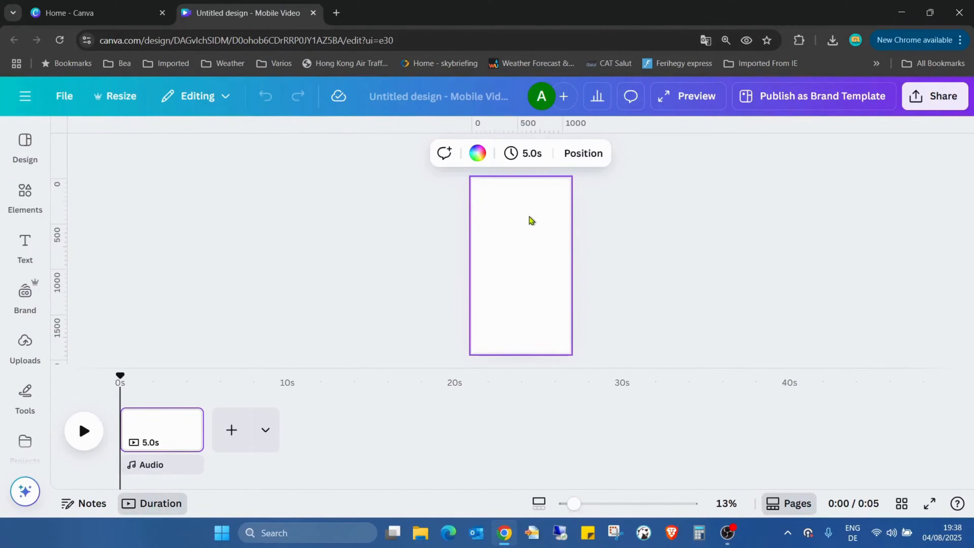
click(478, 153)
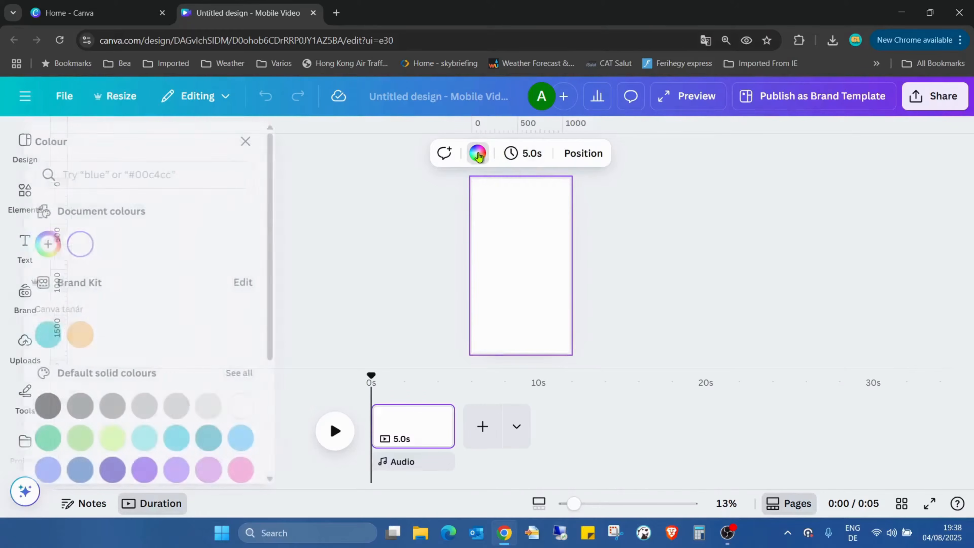
click(75, 406)
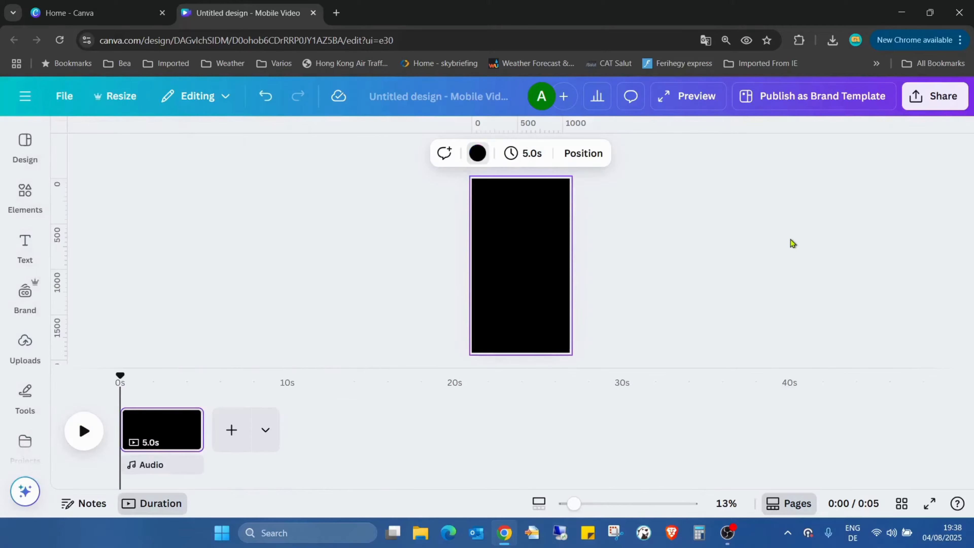
Add a square shape and stretch it into a tall, horizontally centred rectangle about 510 px wide in the page's upper part.
drag(479, 368, 479, 402)
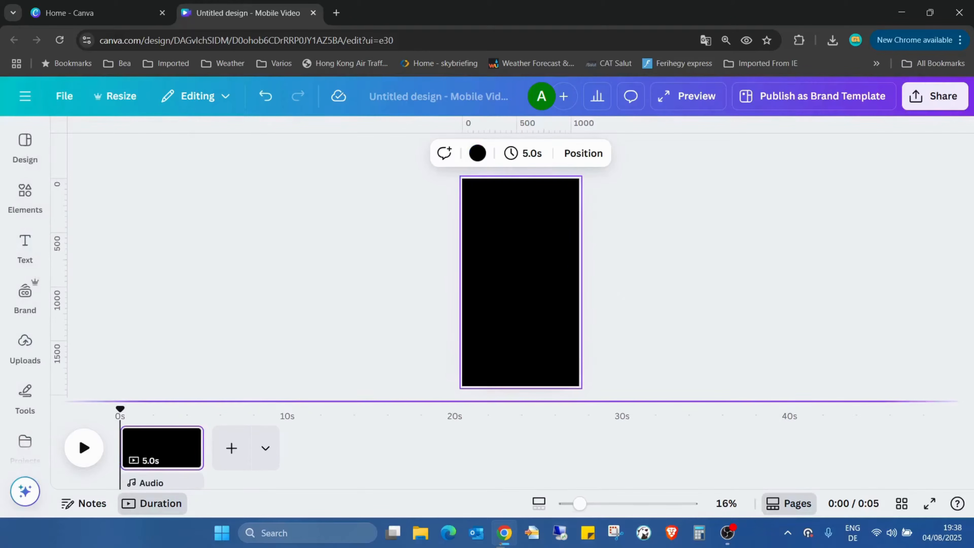
click(20, 191)
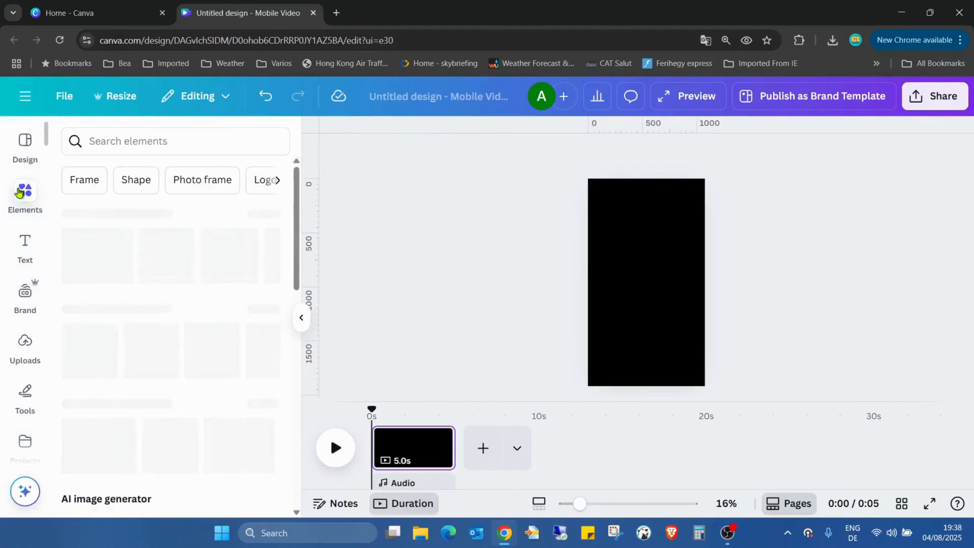
click(272, 310)
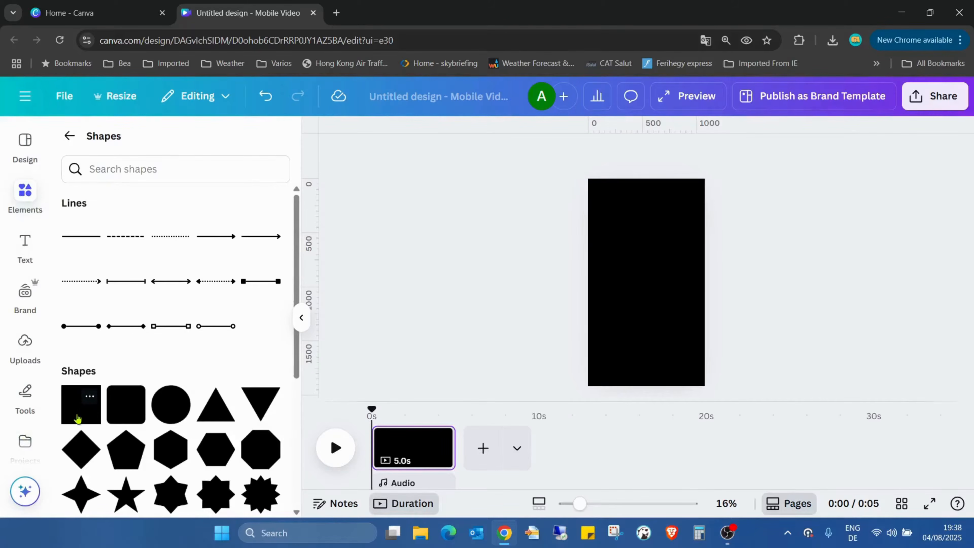
click(77, 418)
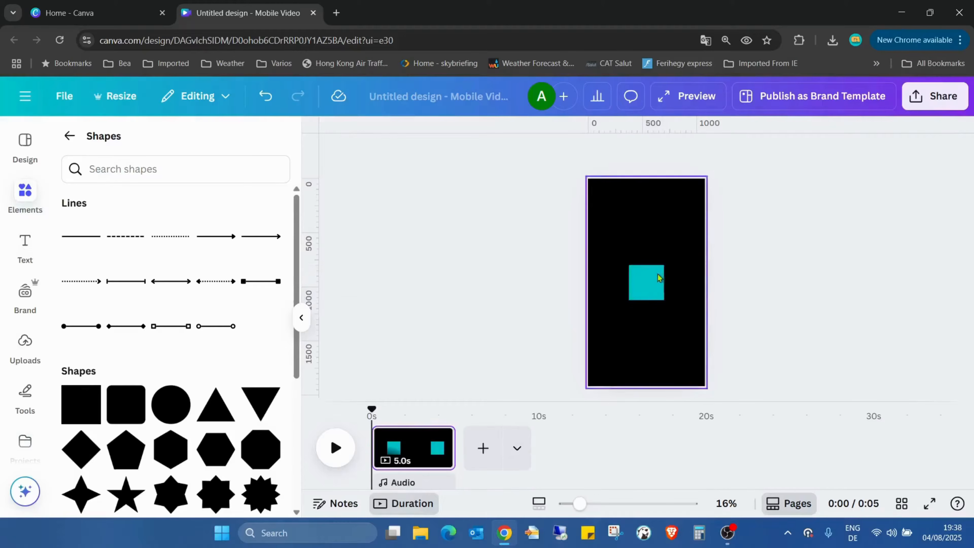
drag(646, 283, 659, 328)
click(747, 277)
drag(662, 263, 662, 256)
click(785, 269)
Add a Trapezoid Down shape and place it directly below the rectangle, with its left edge aligned to the rectangle's.
scroll(100, 358, down, 5)
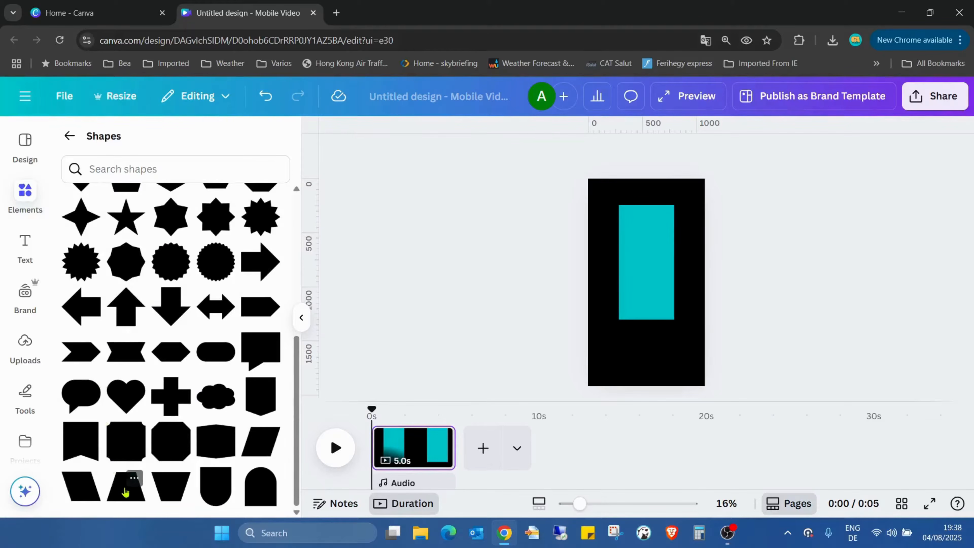
click(181, 479)
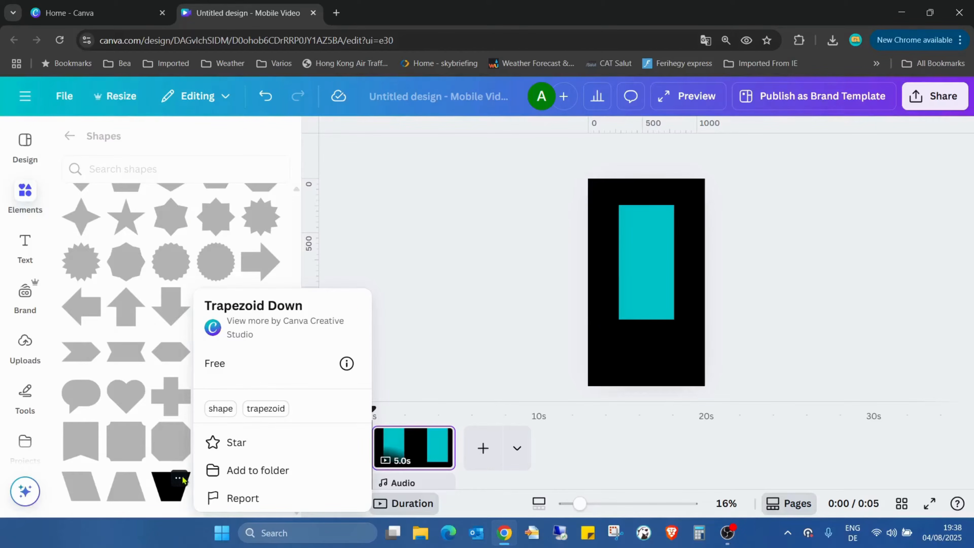
click(182, 476)
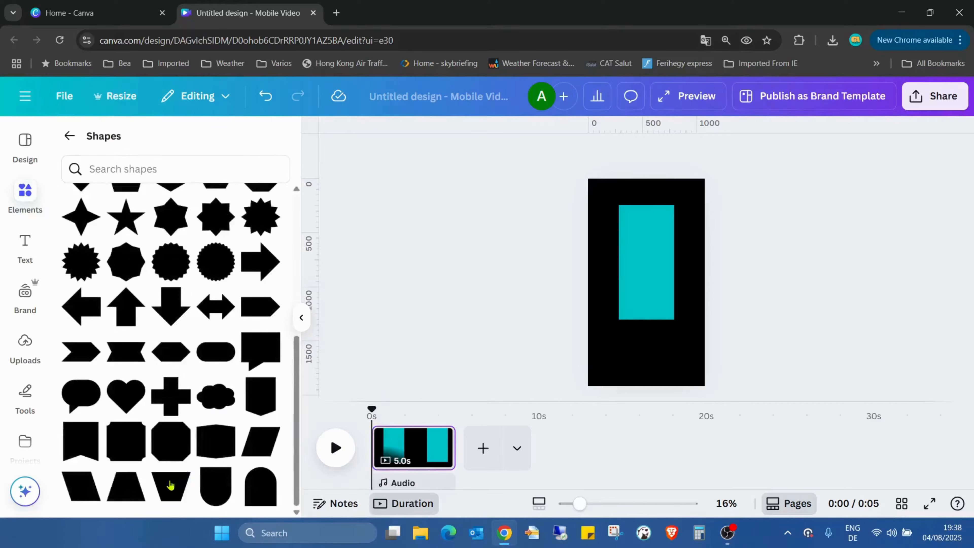
click(170, 489)
click(793, 245)
click(649, 296)
drag(649, 296, 639, 346)
Widen the trapezoid until its top edge spans the rectangle's full width.
drag(579, 503, 629, 502)
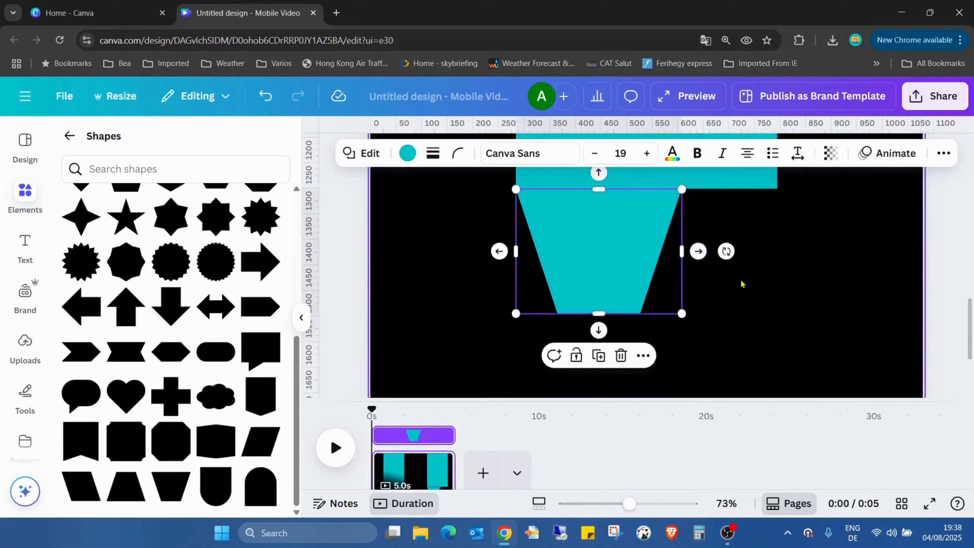
drag(677, 240, 777, 250)
click(897, 239)
Close the gap between the two shapes by bringing the rectangle's lower edge slightly over the trapezoid's top.
scroll(767, 230, up, 3)
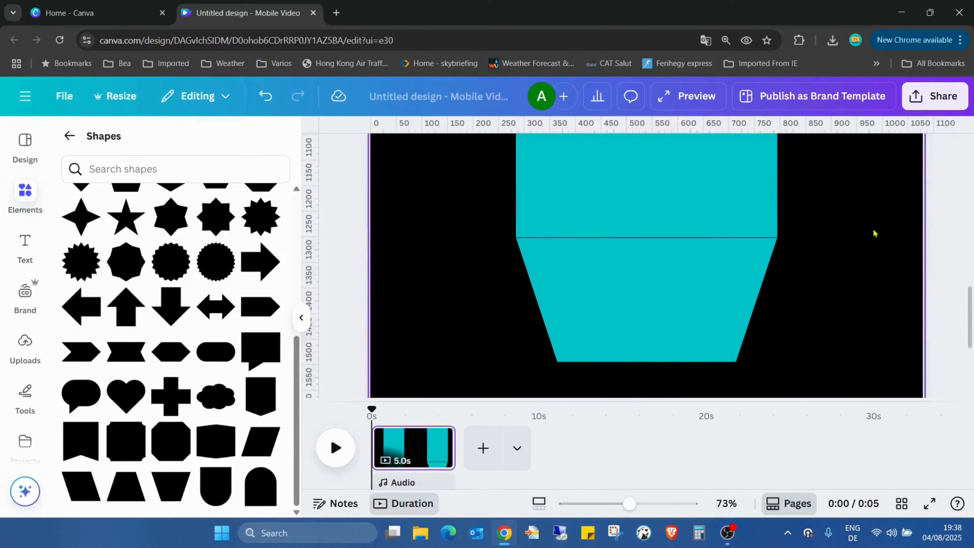
click(661, 253)
drag(661, 253, 655, 256)
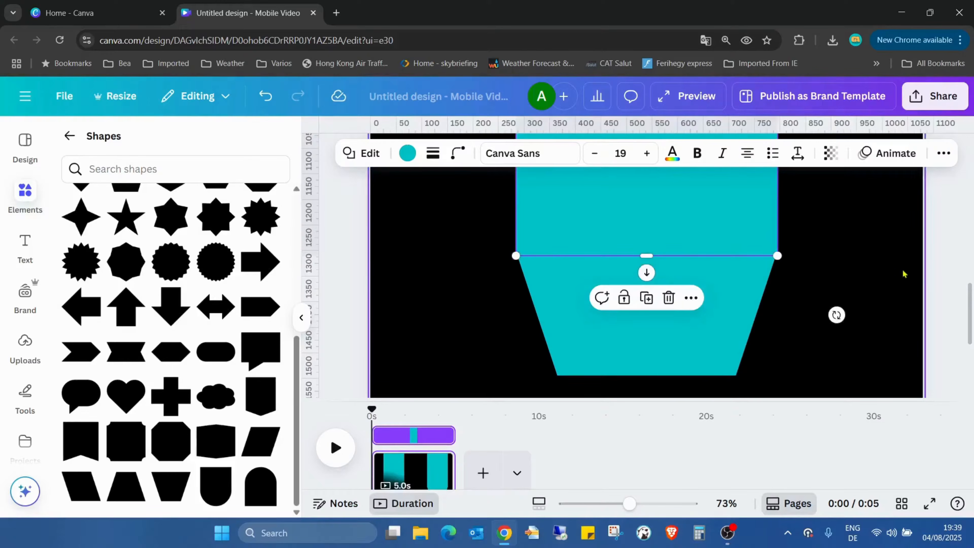
click(882, 261)
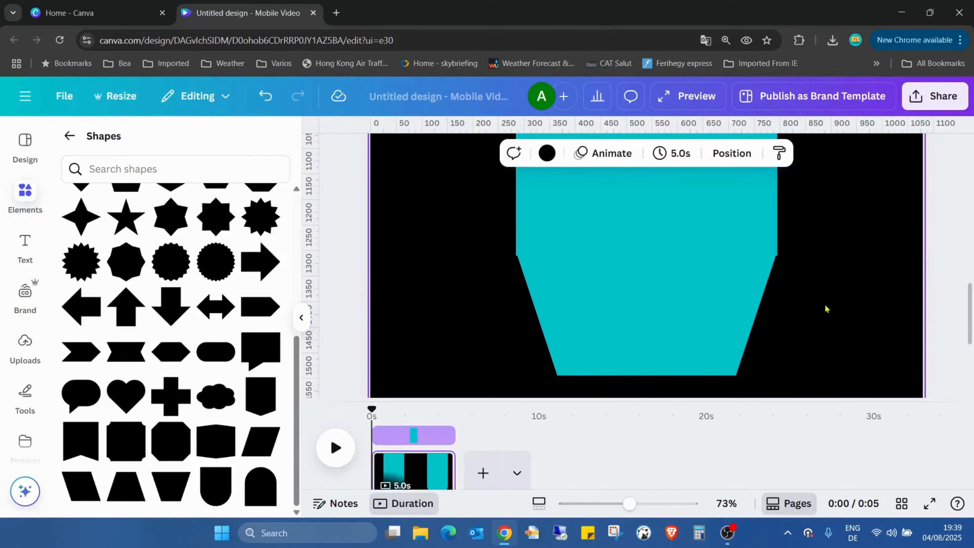
Fine-tune the trapezoid's position and width so its upper corners line up with the rectangle's sides.
click(750, 304)
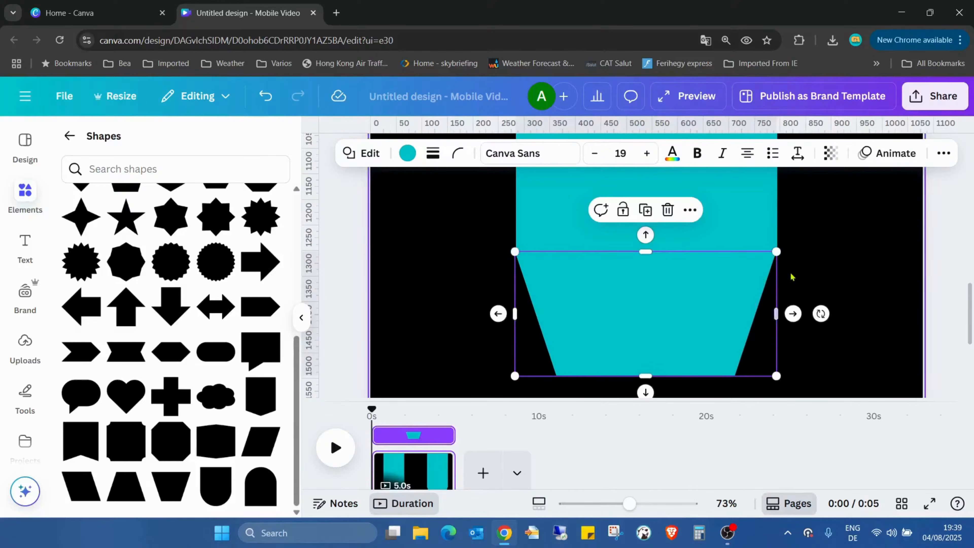
click(833, 274)
click(752, 287)
drag(777, 305, 777, 307)
click(847, 267)
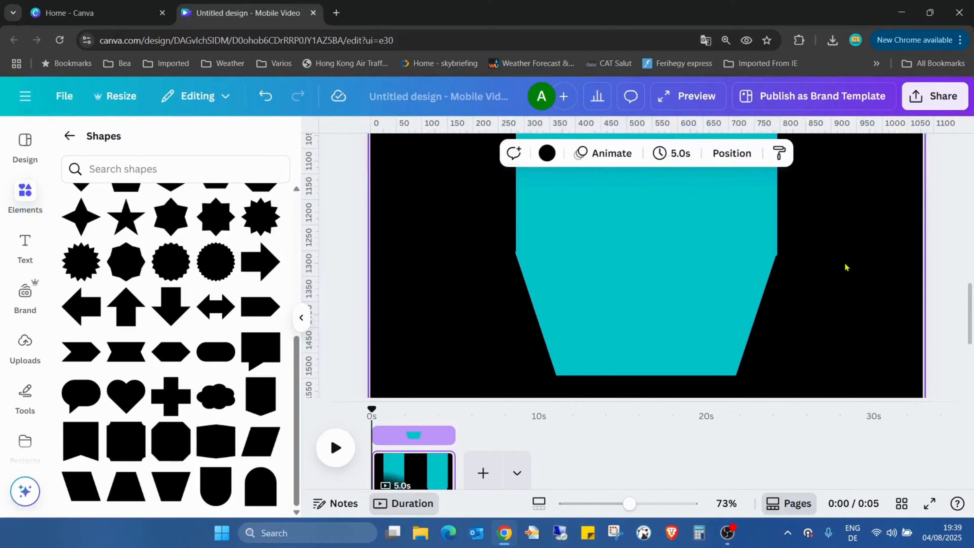
Stretch the trapezoid down to the page's bottom edge, making it about 618 px high.
drag(629, 504, 595, 503)
click(644, 294)
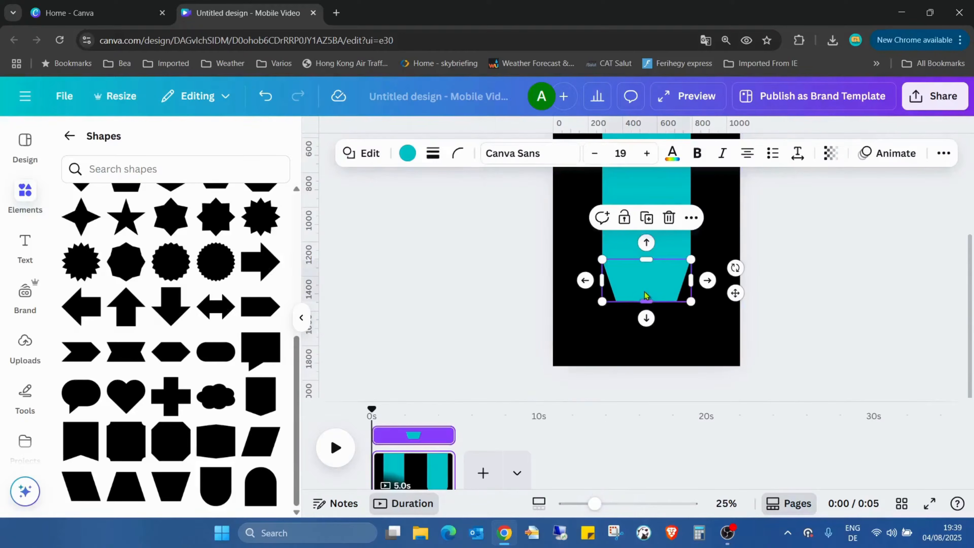
drag(646, 301, 646, 385)
click(835, 280)
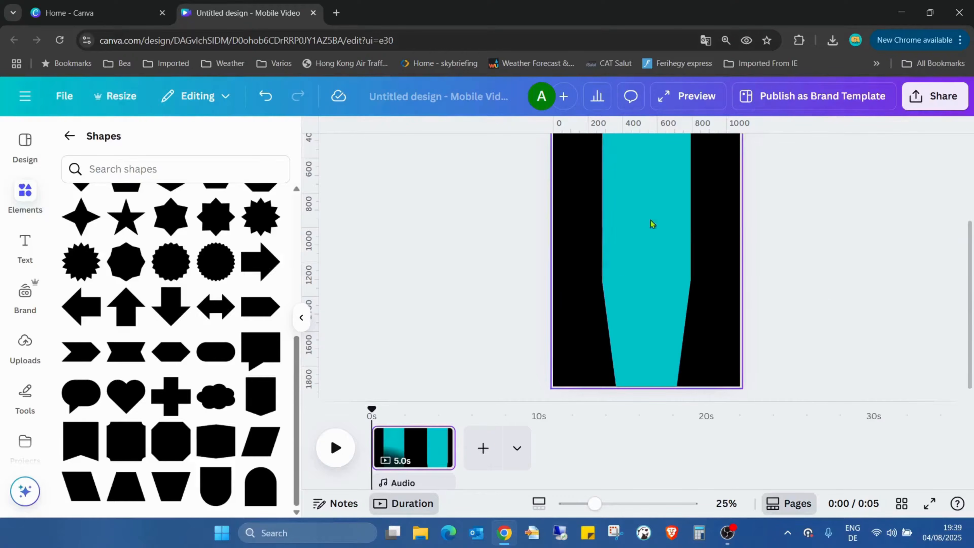
Search the elements for "shadow" and add the thin horizontal shadow graphic to the page.
click(69, 135)
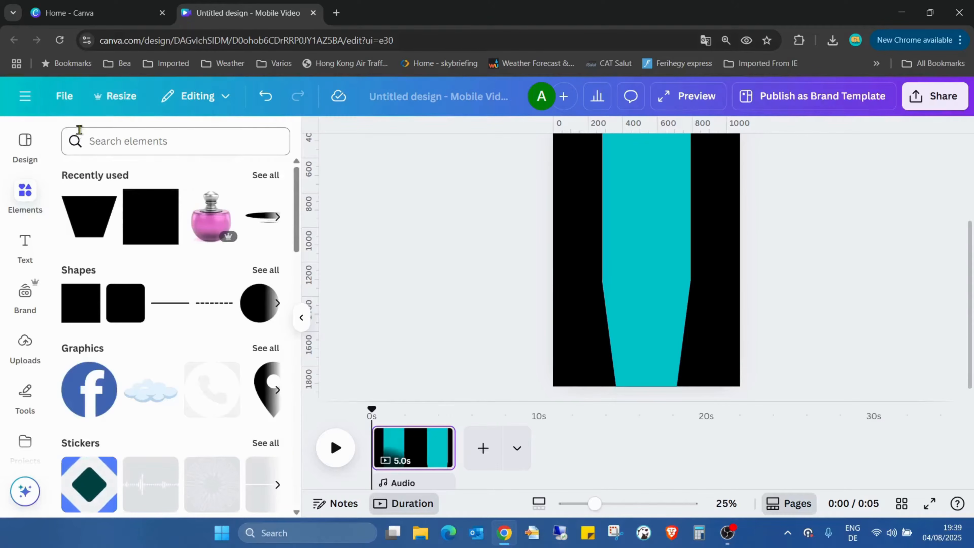
click(152, 136)
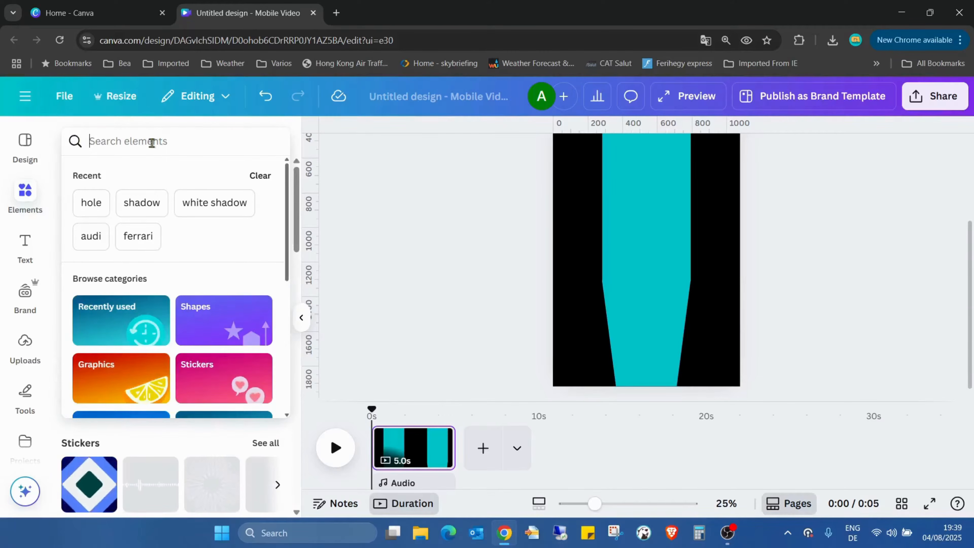
click(158, 202)
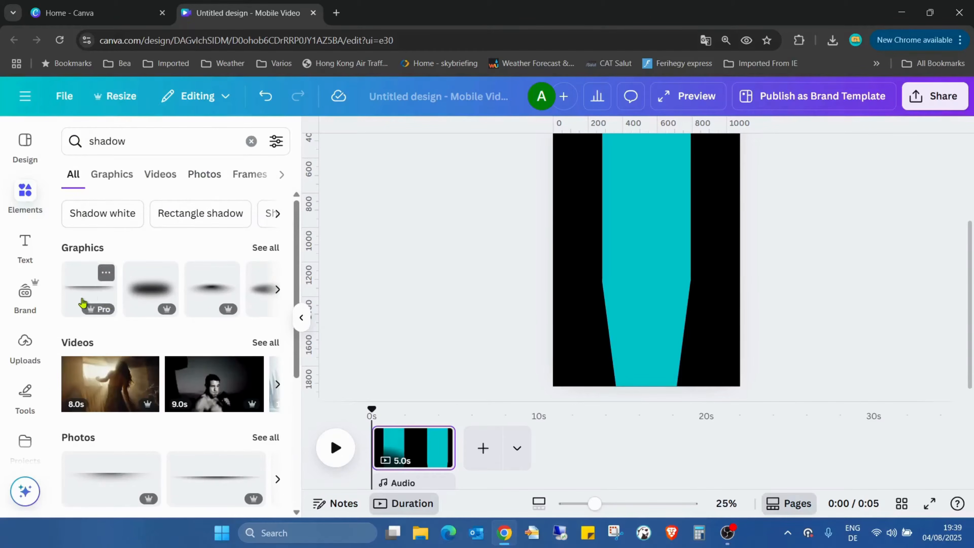
click(90, 289)
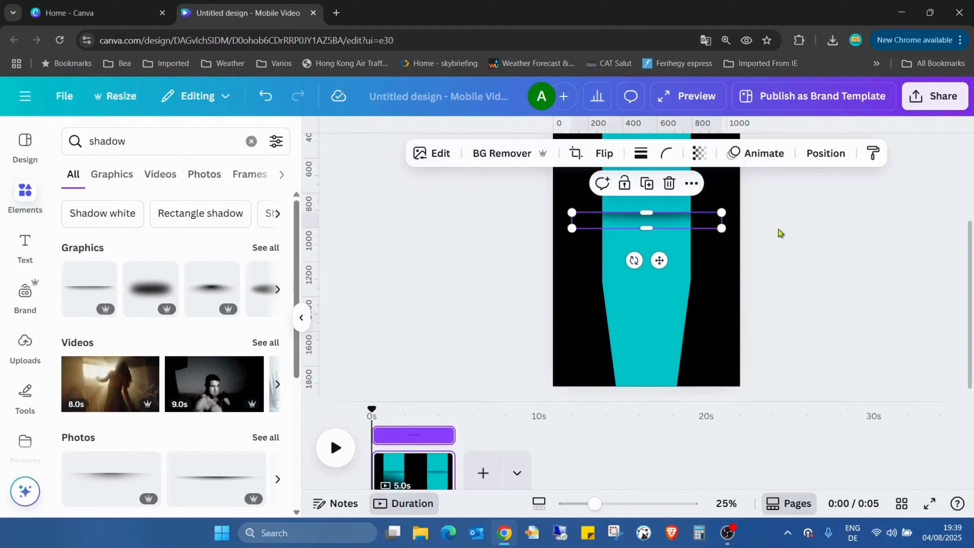
drag(686, 228, 686, 327)
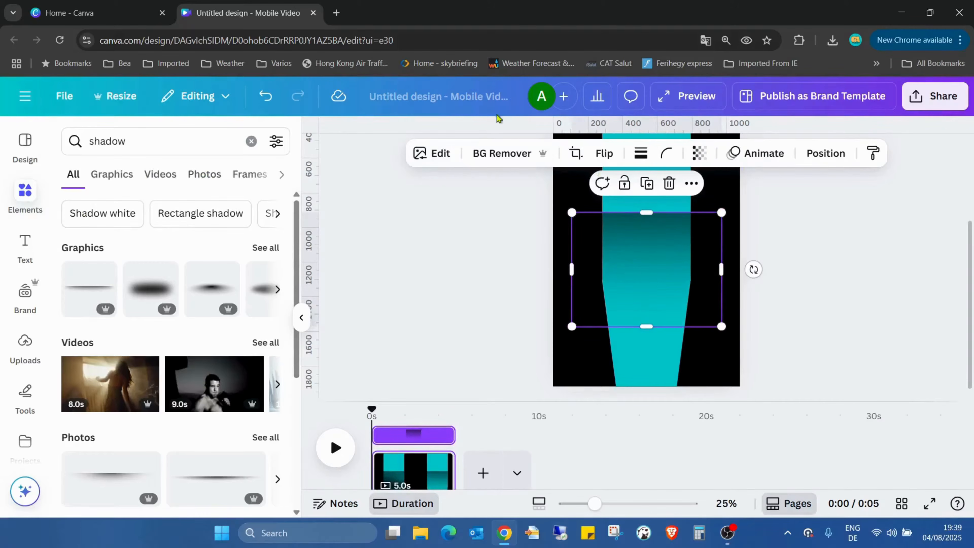
click(266, 96)
click(842, 229)
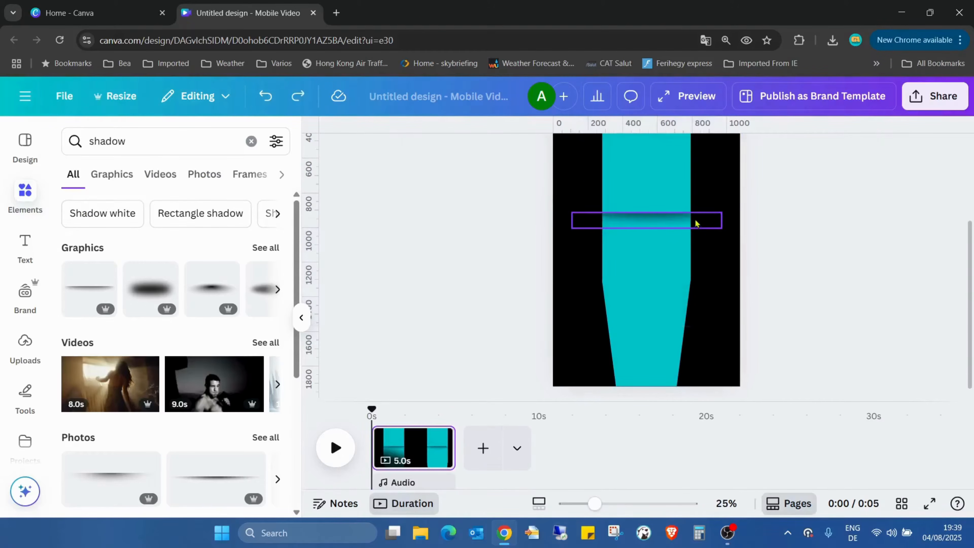
Move the shadow down to the seam where the rectangle meets the trapezoid.
drag(684, 219, 683, 301)
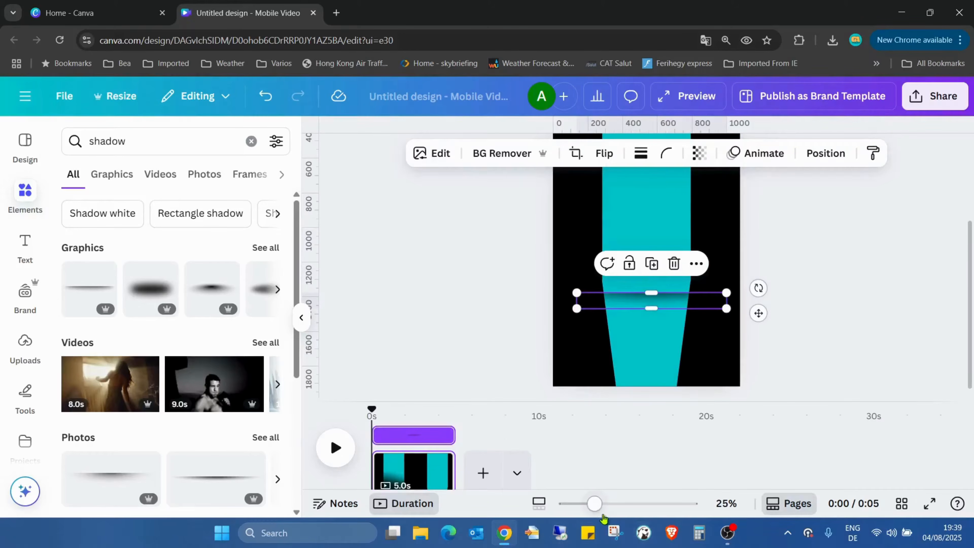
drag(599, 504, 620, 503)
click(778, 304)
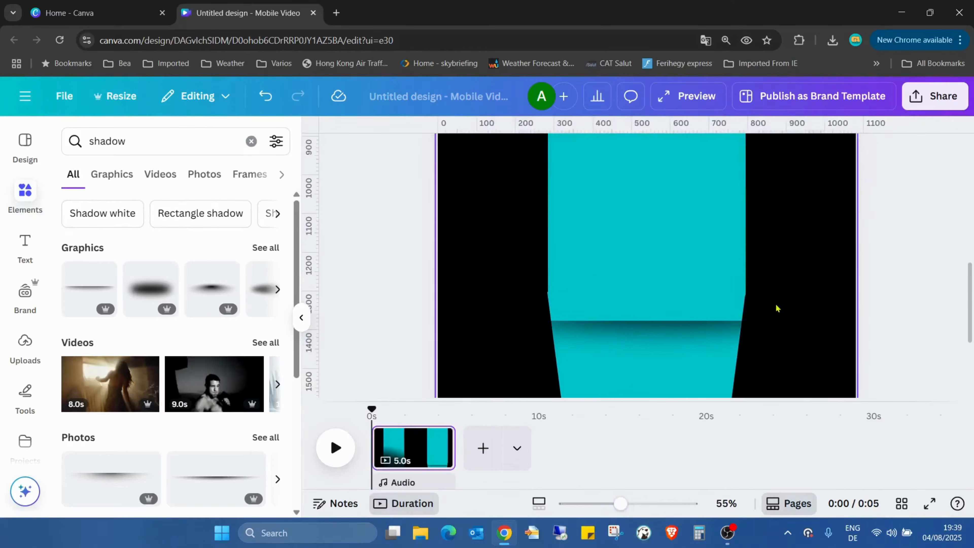
drag(694, 345, 655, 316)
Centre the shadow and the trapezoid horizontally on the page.
click(826, 154)
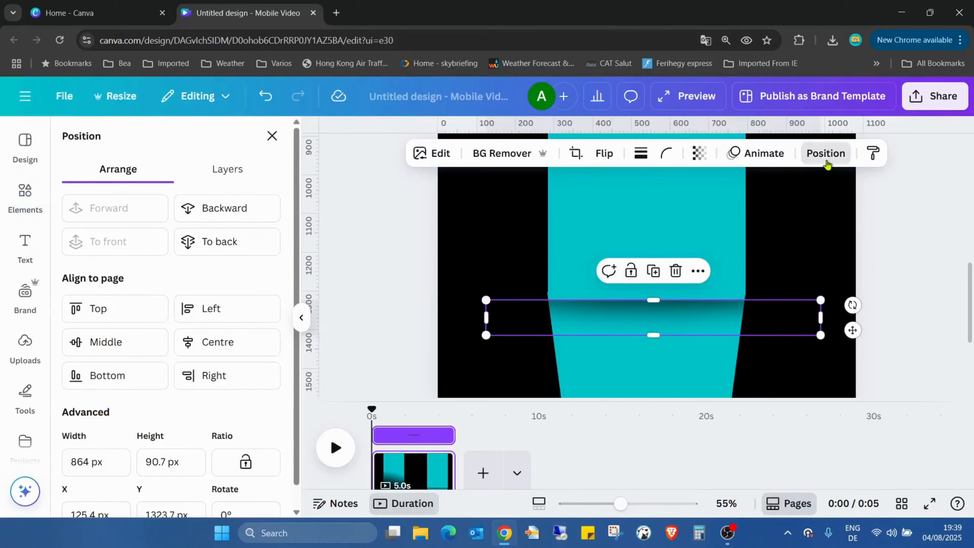
click(233, 343)
click(729, 224)
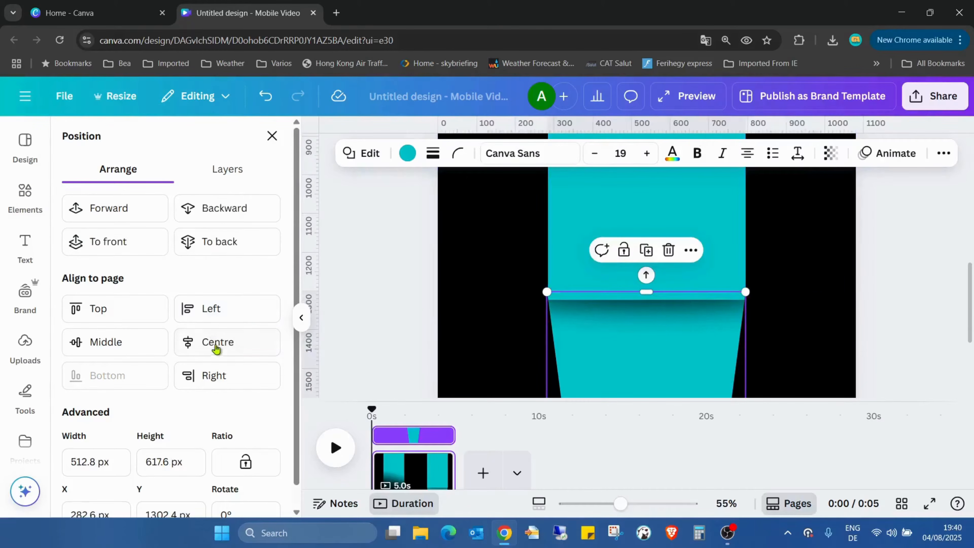
click(822, 228)
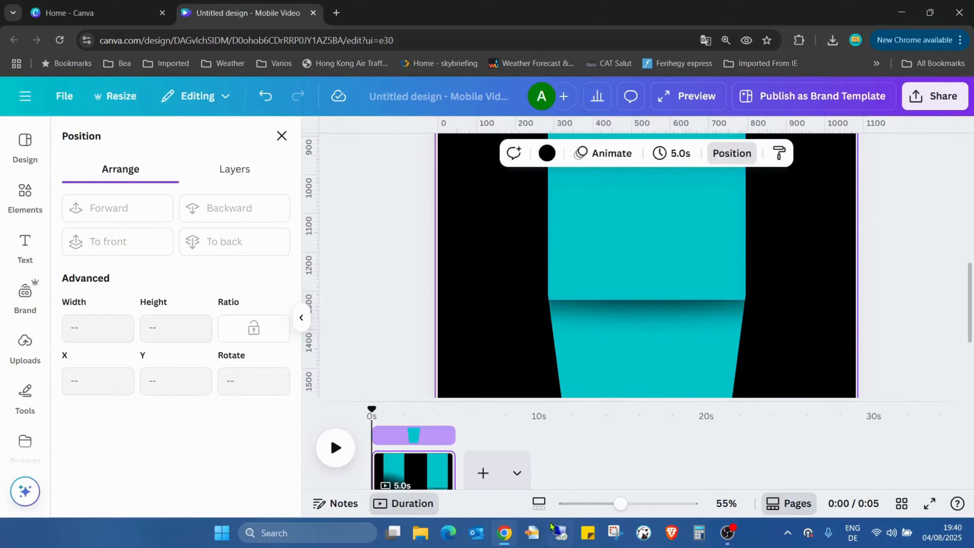
Search the graphics for "hole" and add the flat black oval with thin motion lines to the page.
drag(618, 504, 595, 506)
click(901, 308)
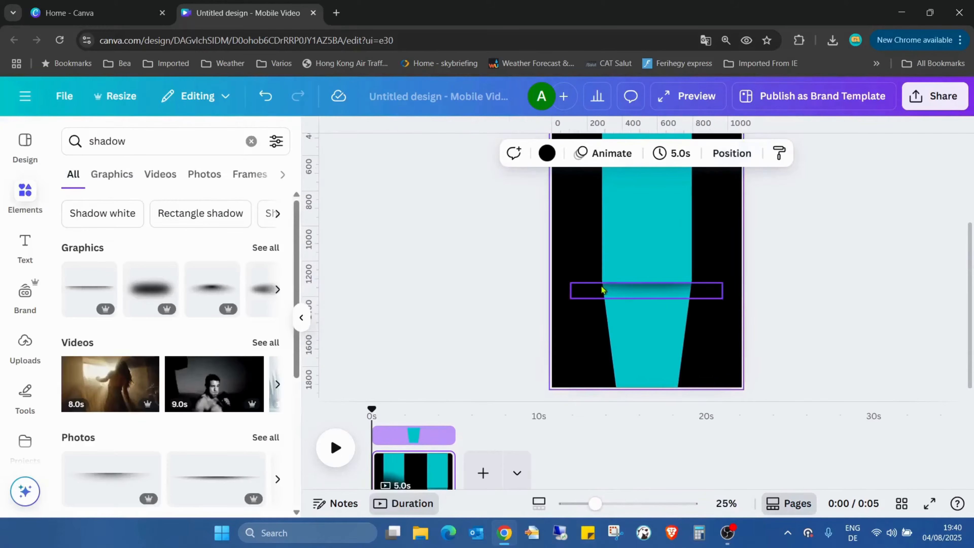
click(252, 142)
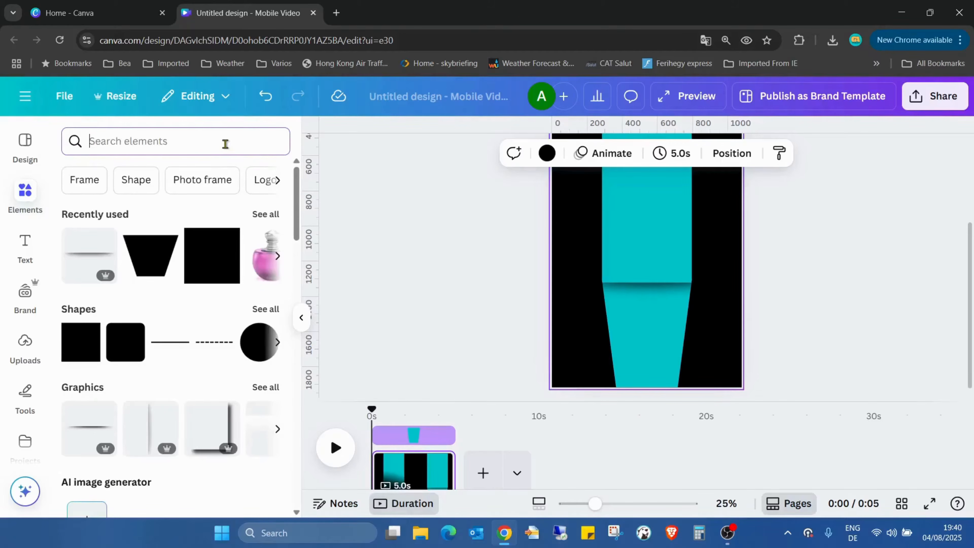
text(hole)
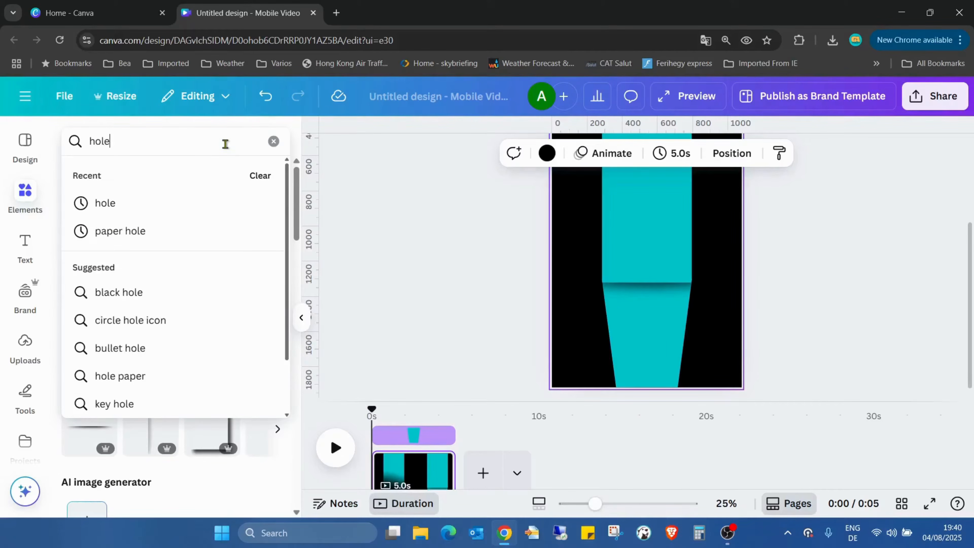
key(Return)
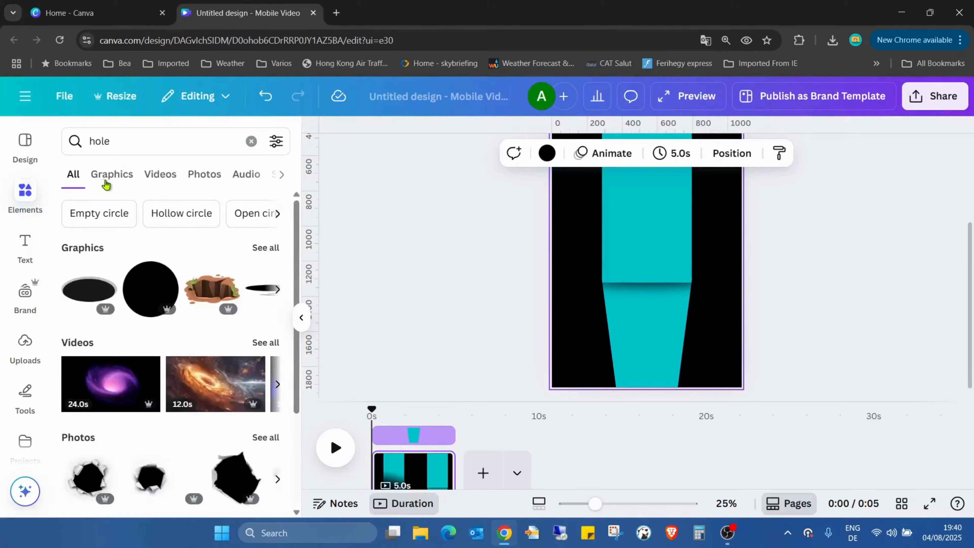
click(118, 184)
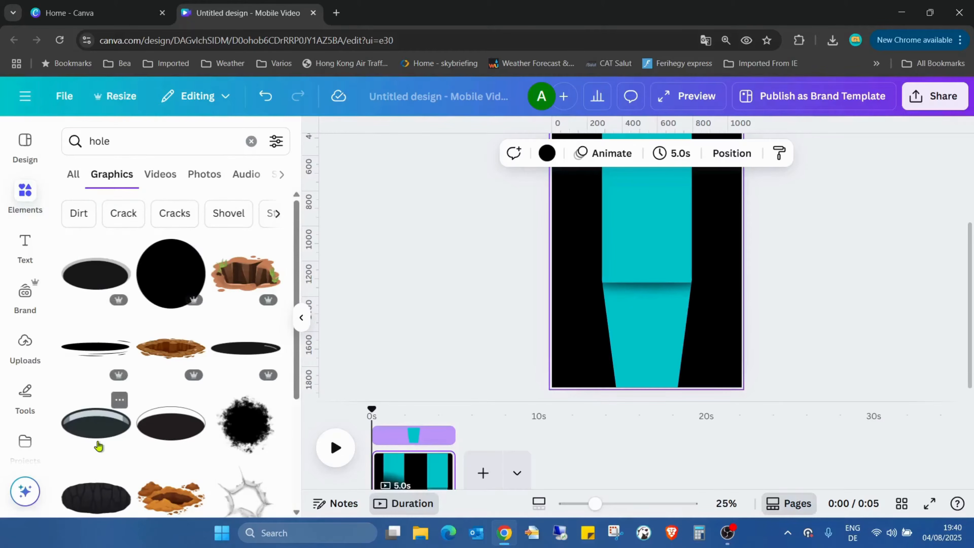
click(96, 347)
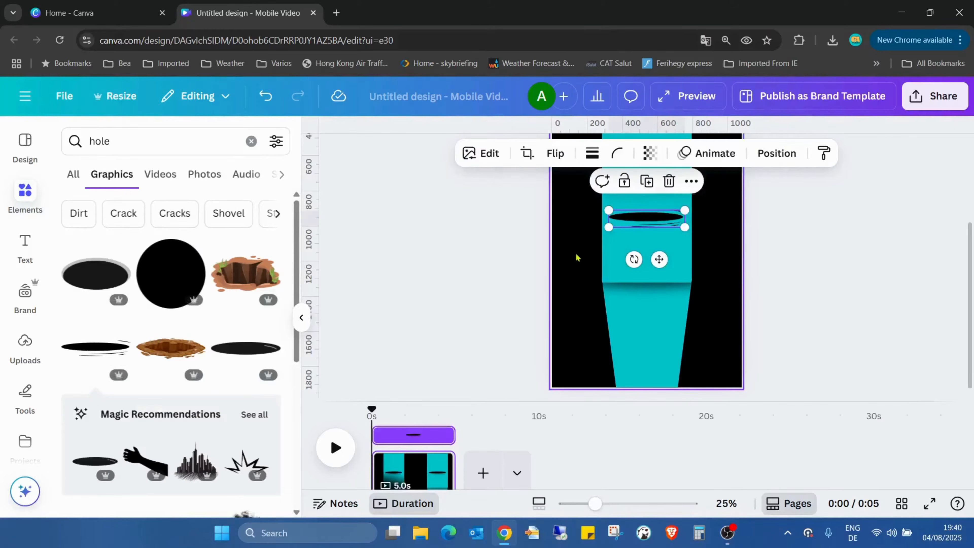
Move the hole down onto the turquoise trapezoid, roughly midway between the seam and the page's bottom edge.
drag(647, 226, 654, 336)
click(850, 307)
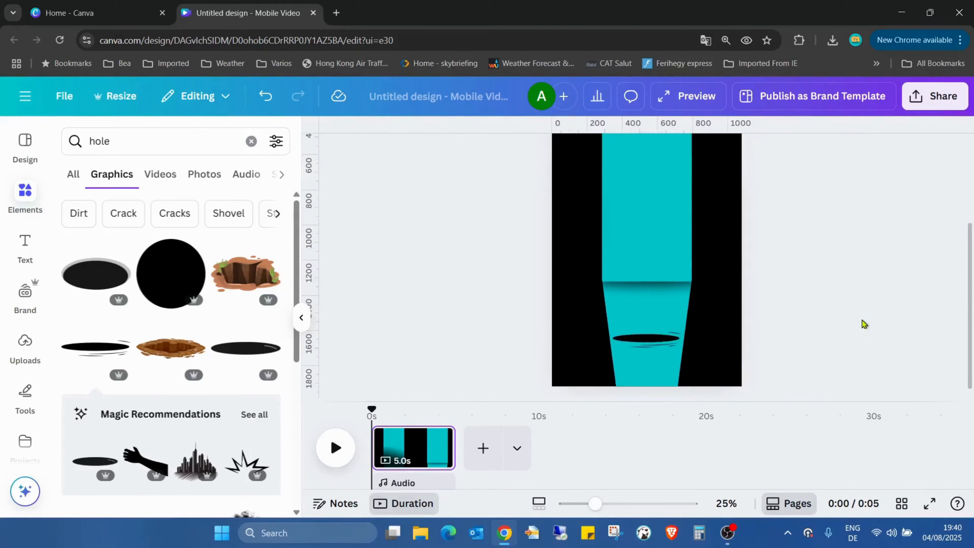
drag(598, 504, 579, 503)
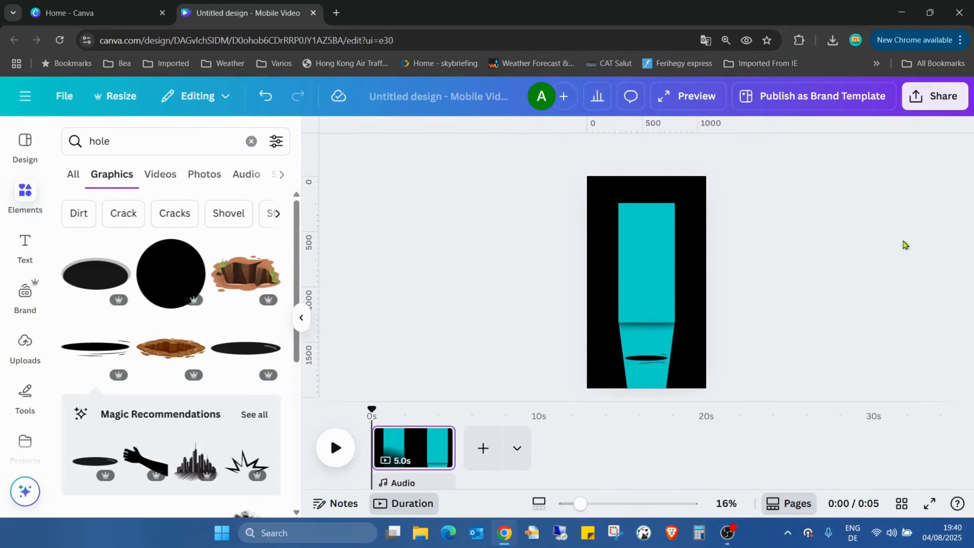
Download the page as a PNG at size 3.125 (3375 × 6000 px).
click(939, 96)
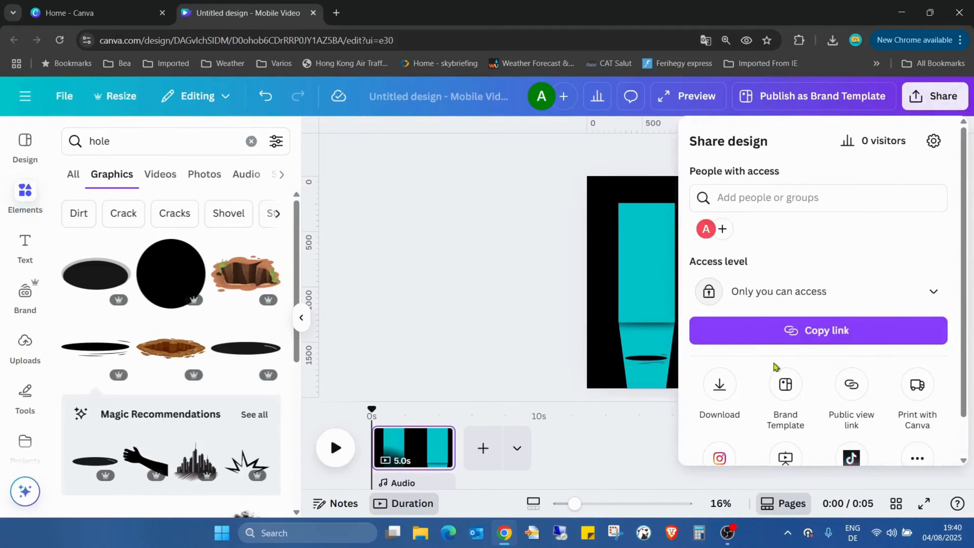
click(719, 384)
click(917, 193)
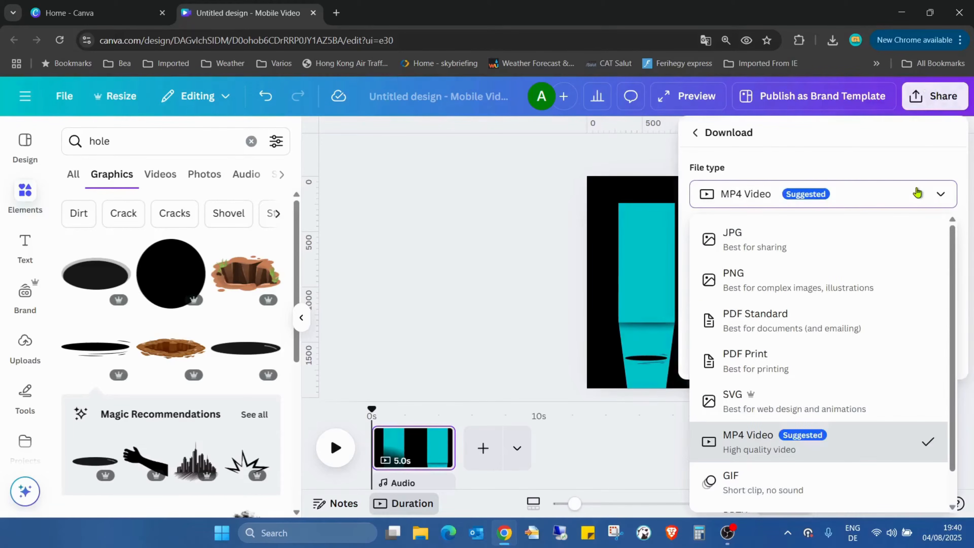
click(867, 273)
drag(733, 243, 960, 255)
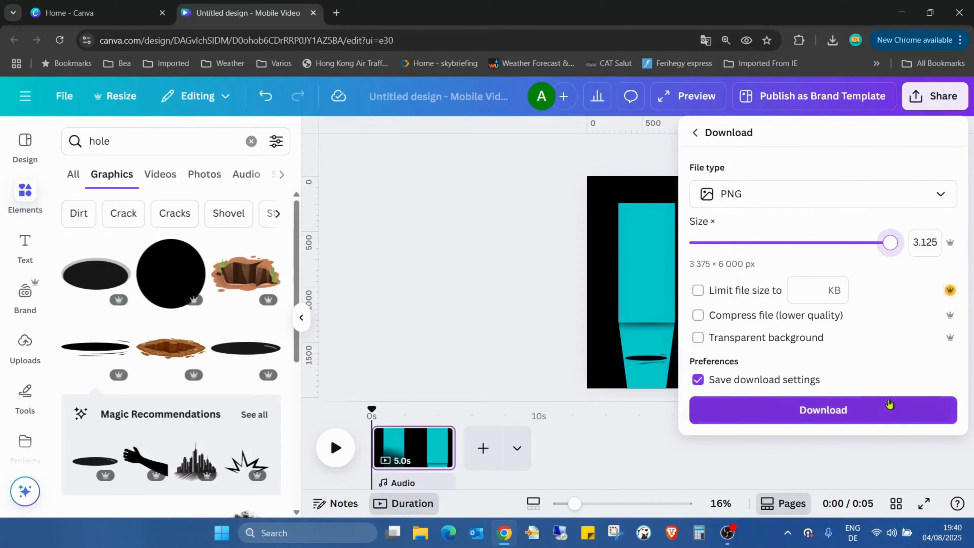
click(883, 412)
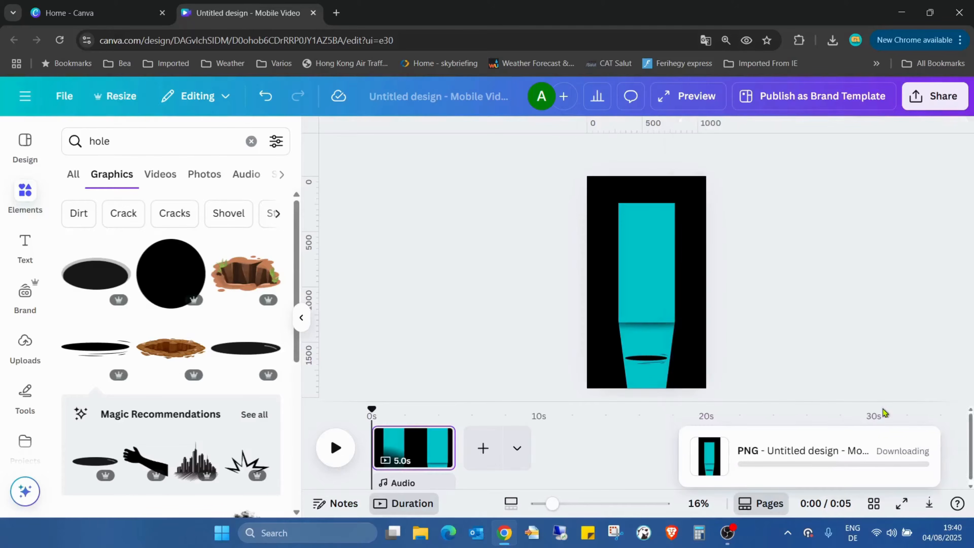
Delete the rectangle, trapezoid, shadow and hole so that only the black background is left.
click(655, 248)
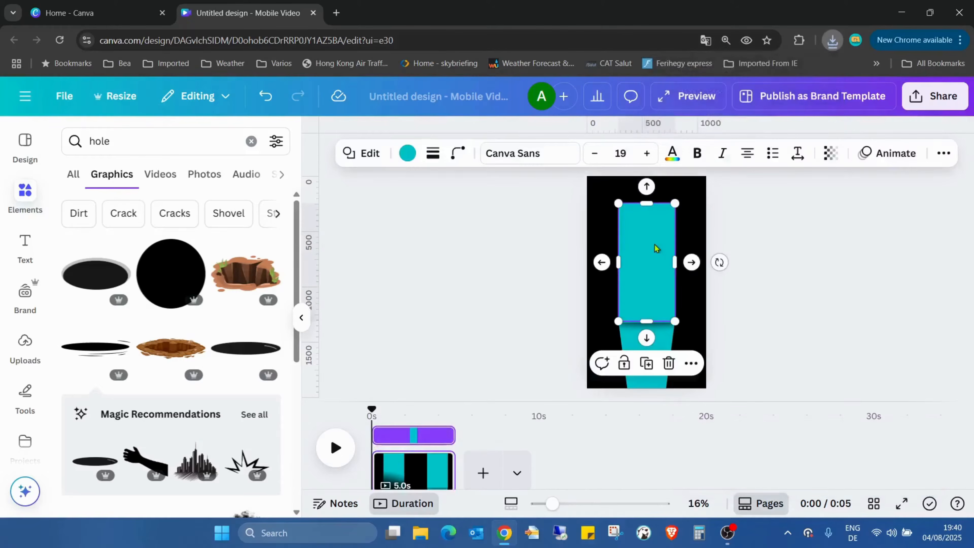
drag(655, 248, 659, 341)
key(Delete)
click(648, 328)
key(Delete)
click(728, 226)
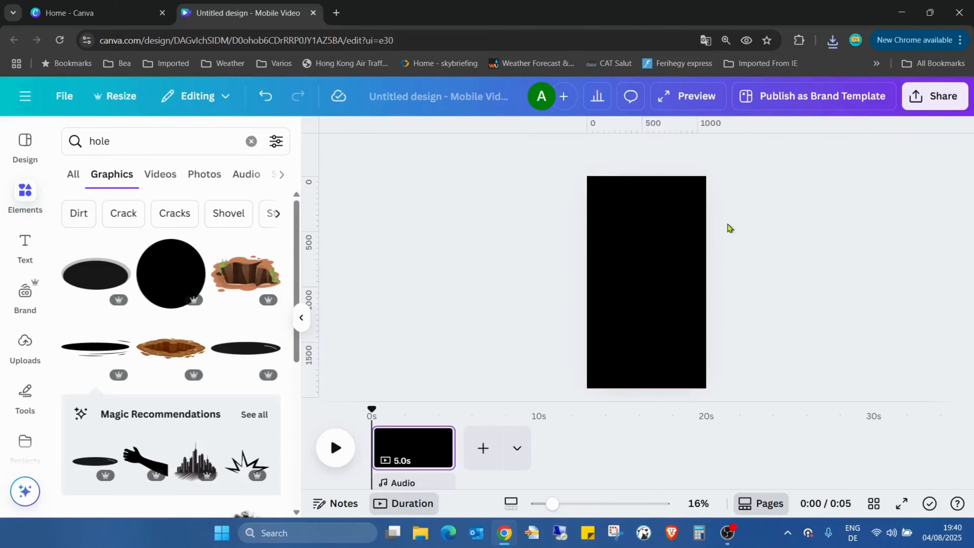
Insert the downloaded PNG from the browser's recent downloads and enlarge it to fill the whole page.
click(832, 40)
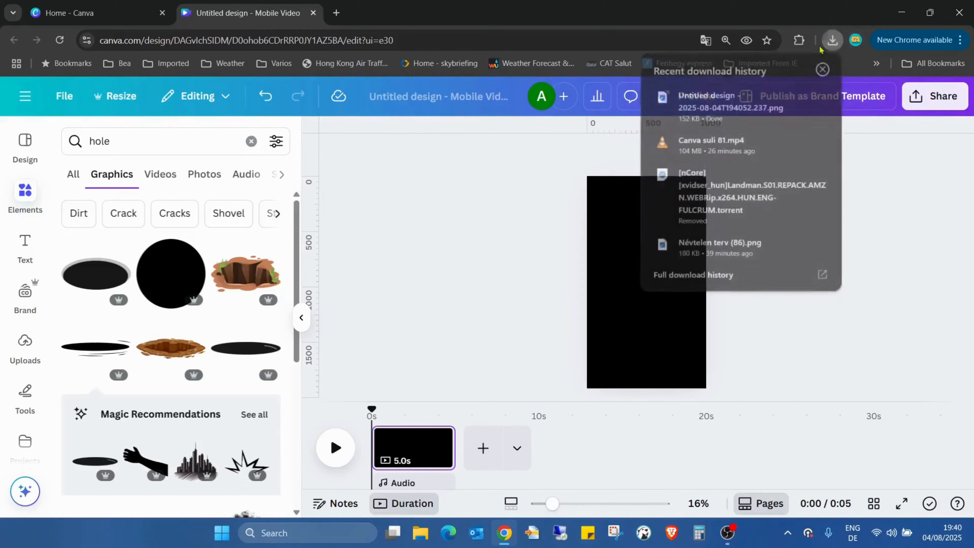
drag(626, 306, 628, 308)
click(767, 318)
drag(630, 273, 602, 217)
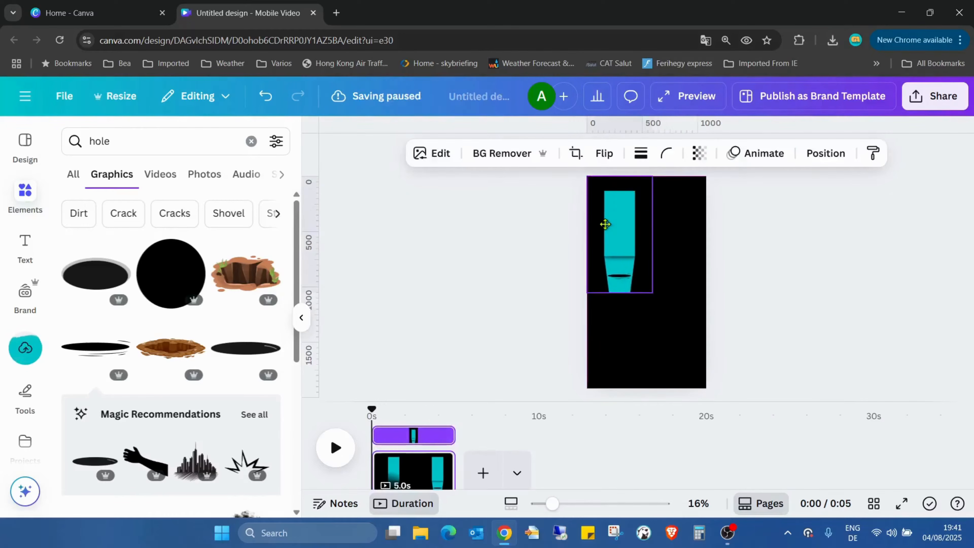
drag(652, 292, 705, 389)
click(771, 333)
Duplicate the full-page backdrop image and align the copy exactly over the original.
click(674, 286)
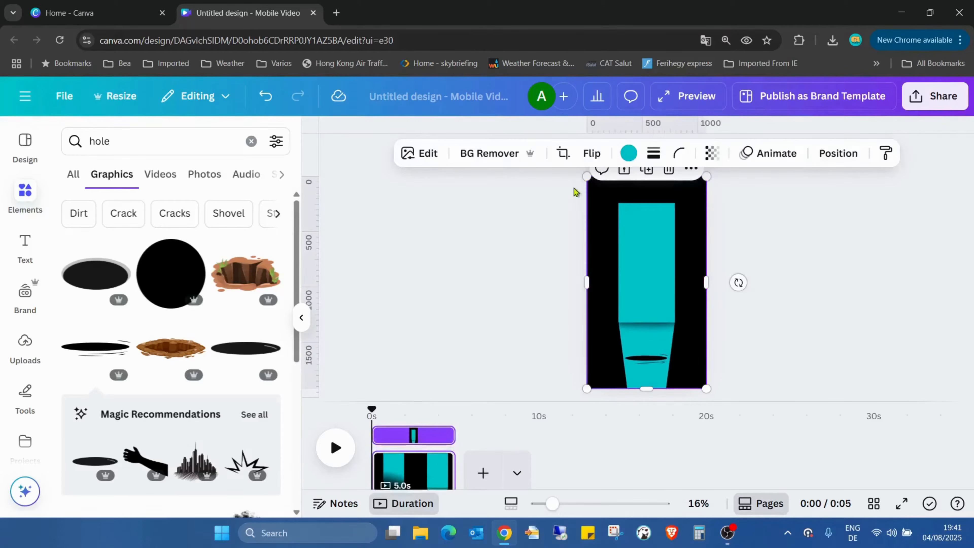
click(647, 172)
click(760, 215)
mouse_move(630, 237)
mouse_down()
mouse_move(646, 233)
mouse_move(630, 235)
mouse_up()
click(727, 233)
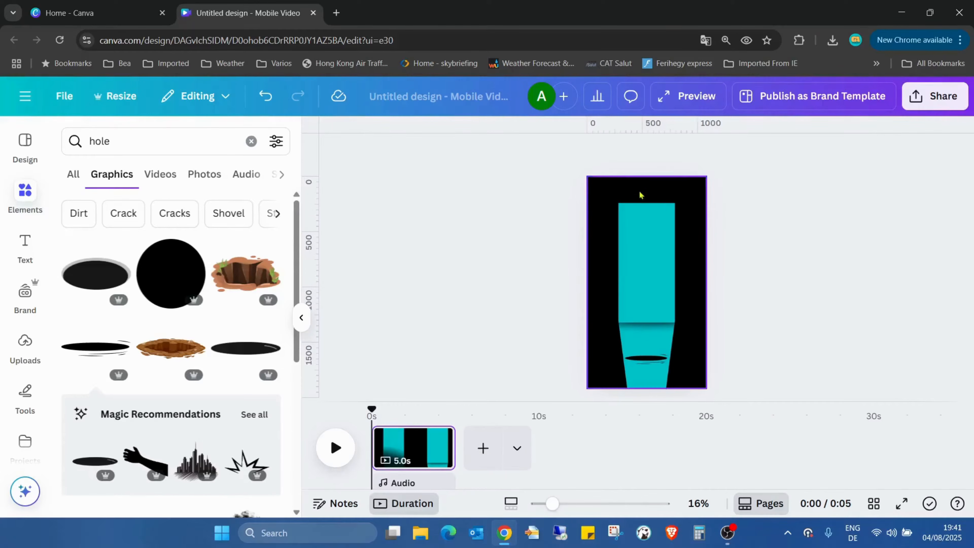
Crop the duplicated backdrop from its top edge down to the middle of the hole, keeping only the lower part.
click(645, 207)
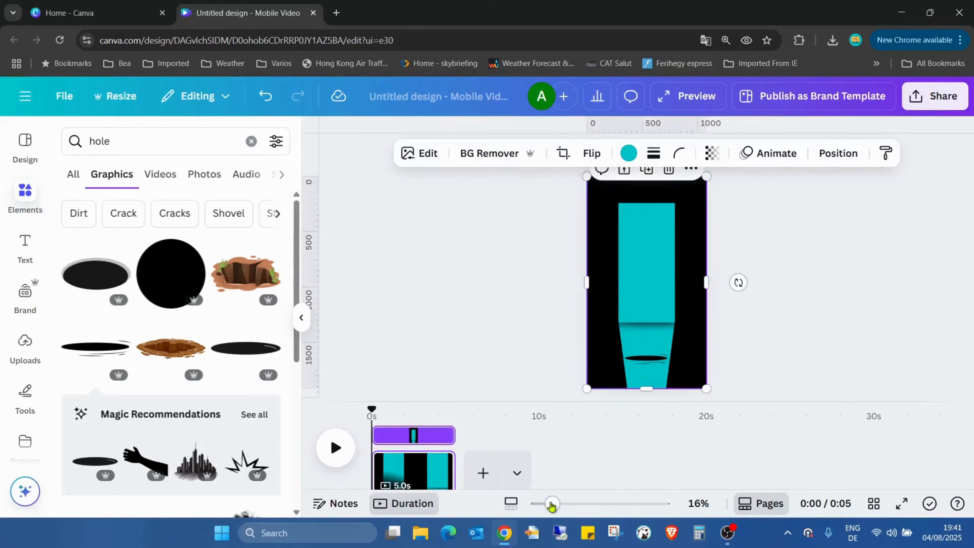
drag(551, 505, 565, 503)
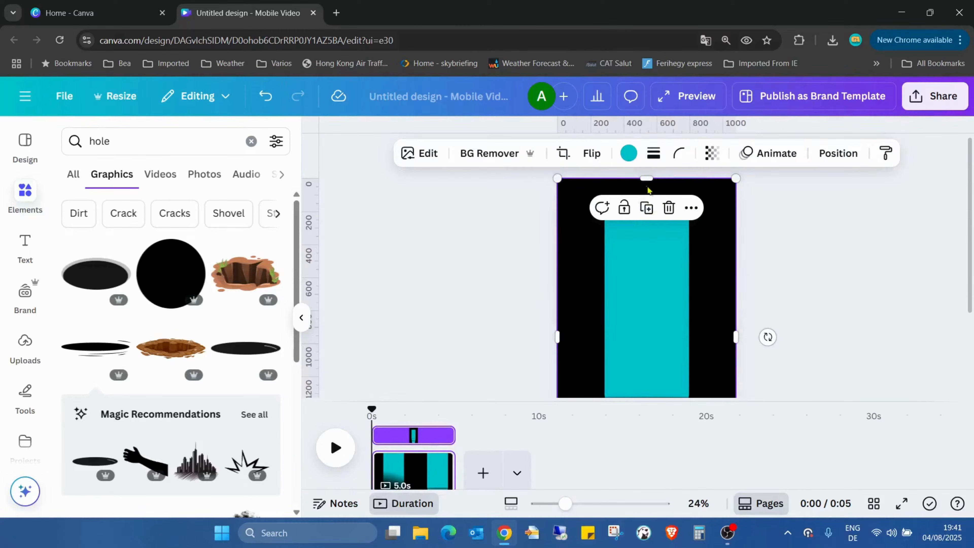
drag(646, 198, 647, 359)
scroll(824, 289, down, 3)
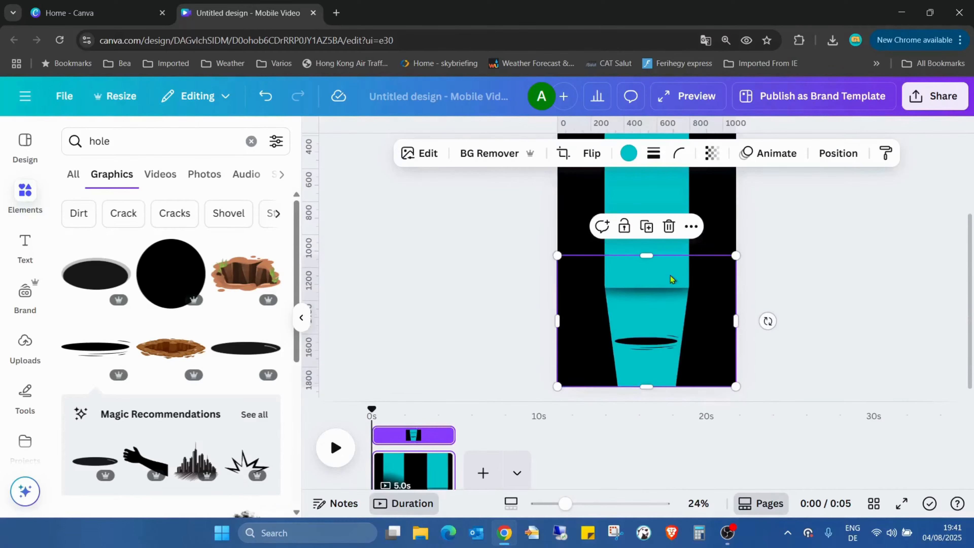
drag(647, 260, 654, 344)
drag(565, 504, 596, 505)
scroll(753, 268, down, 5)
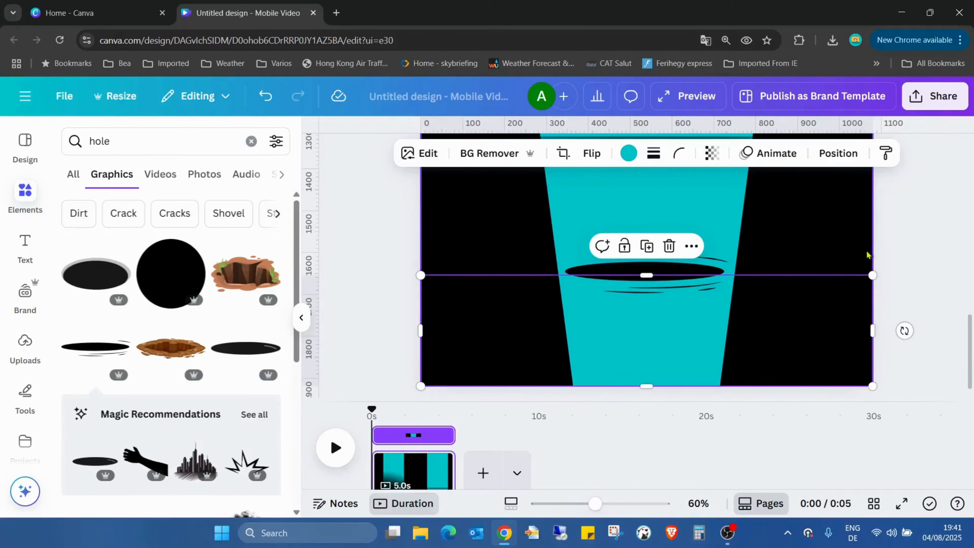
drag(694, 278, 692, 273)
click(722, 211)
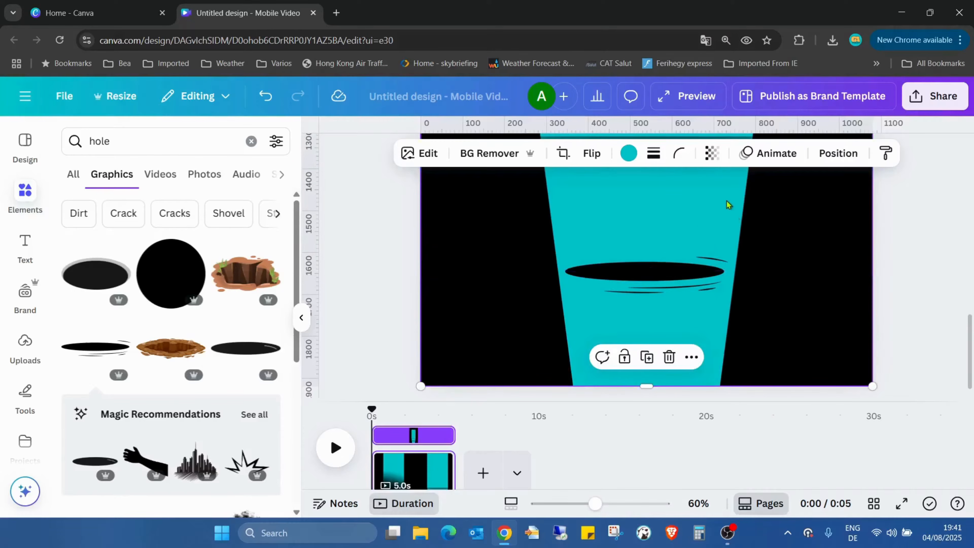
drag(589, 506, 570, 504)
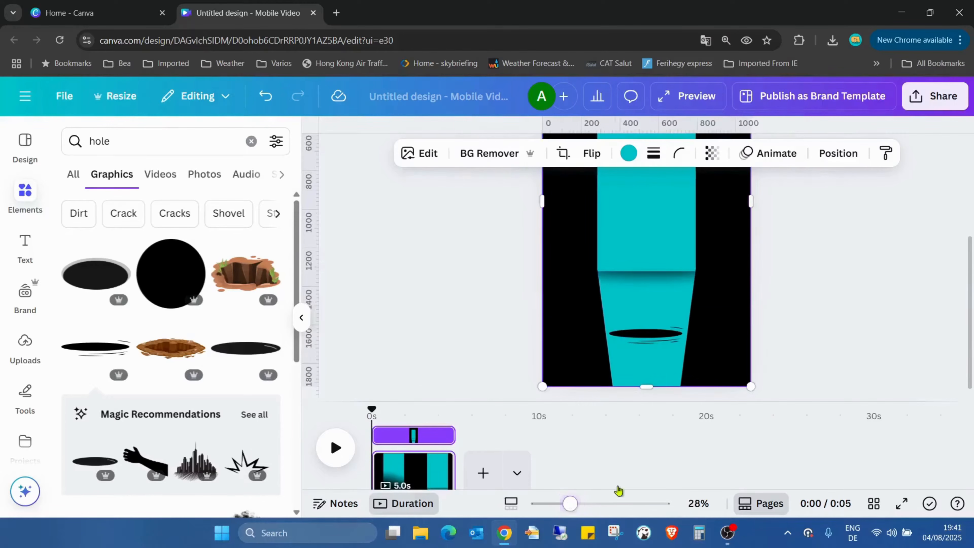
click(810, 253)
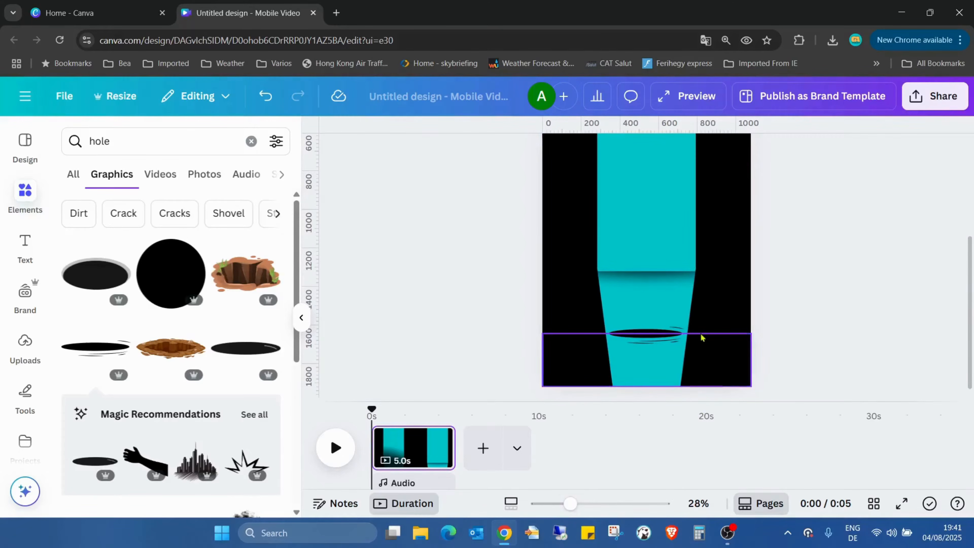
Add the pink perfume bottle from the recently used elements and remove its background.
drag(570, 504, 558, 503)
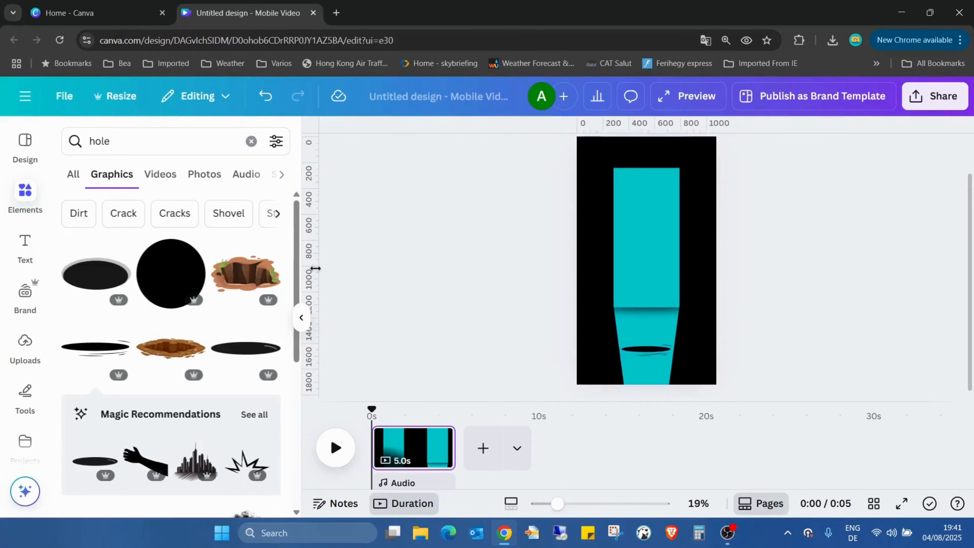
click(251, 141)
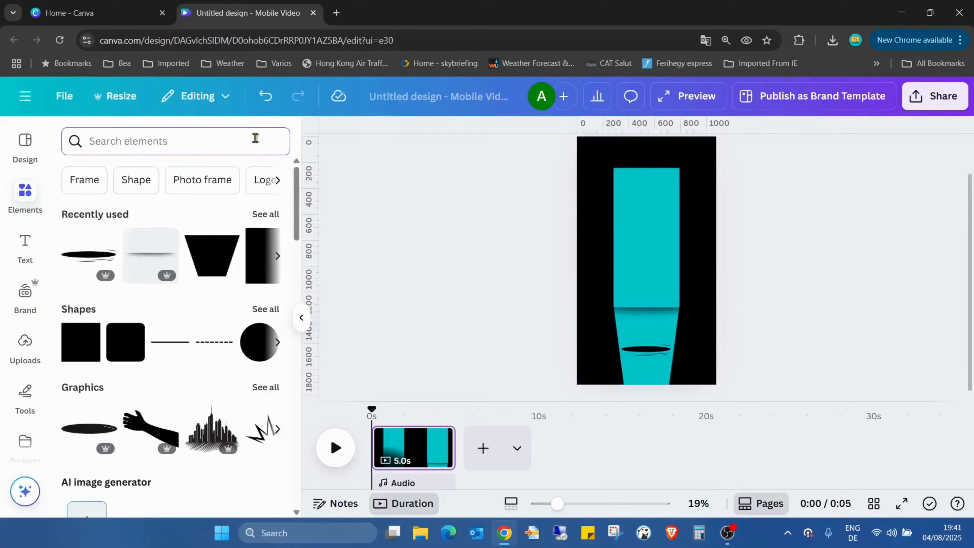
click(270, 215)
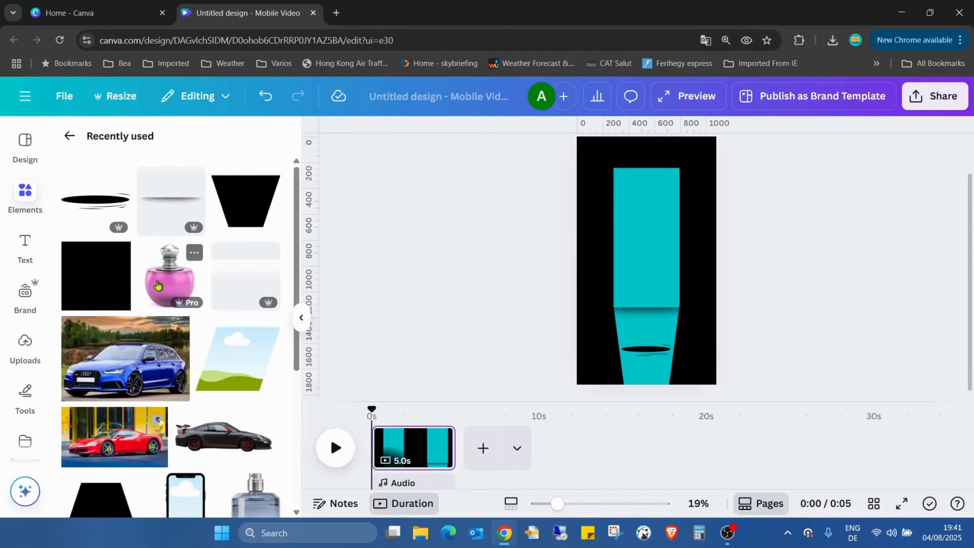
click(169, 275)
click(848, 225)
click(655, 248)
click(521, 161)
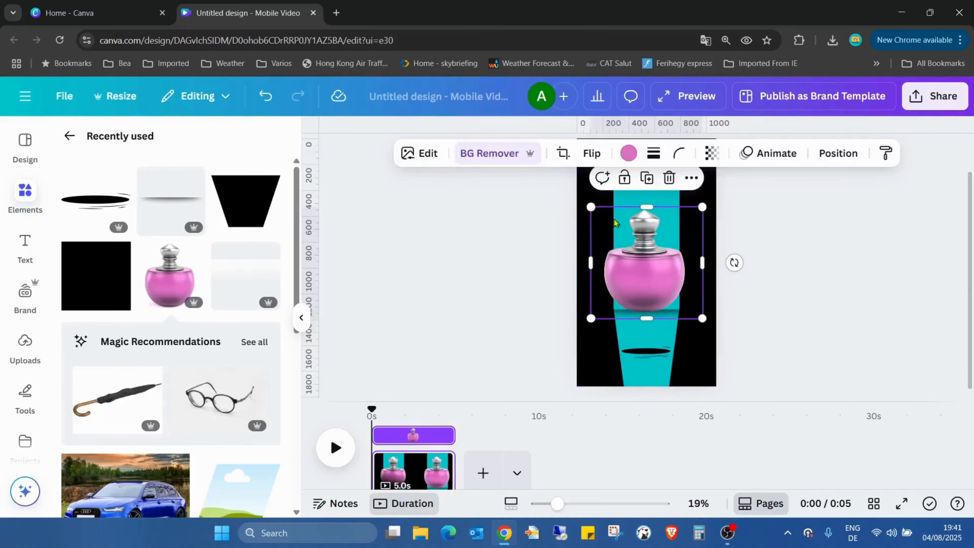
Shrink the perfume bottle proportionally to about 370 × 370 px so it suits the hole's width.
drag(586, 206, 641, 258)
drag(573, 503, 591, 504)
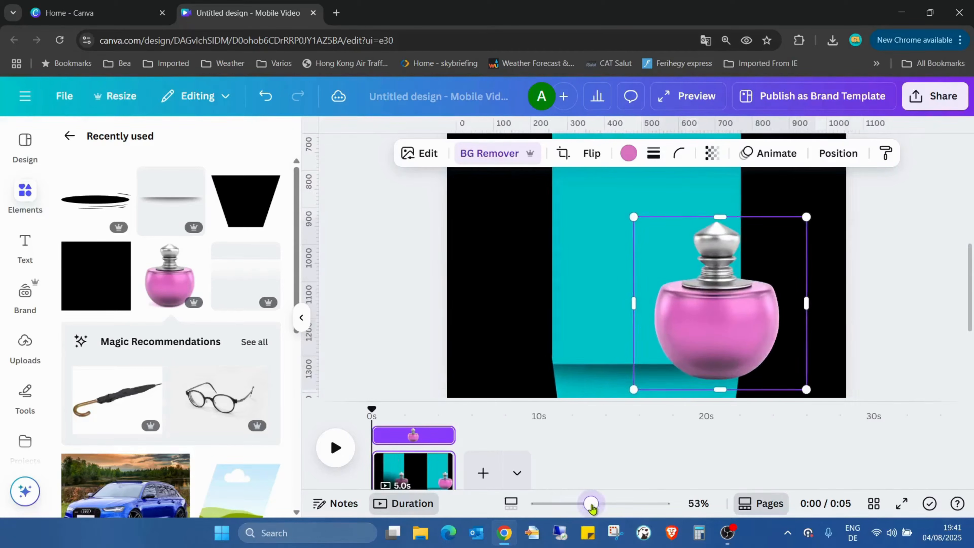
scroll(858, 292, down, 5)
scroll(652, 209, up, 5)
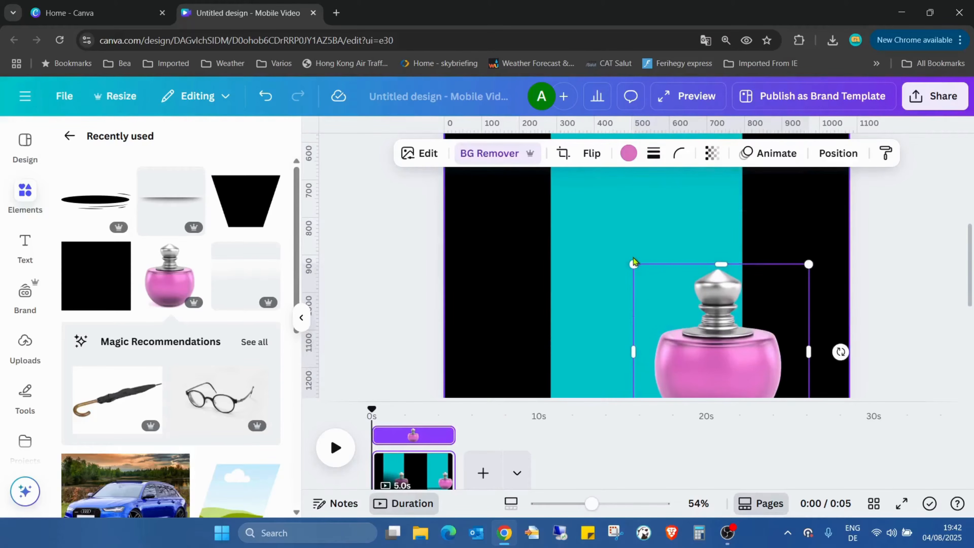
drag(633, 263, 670, 300)
scroll(610, 291, down, 3)
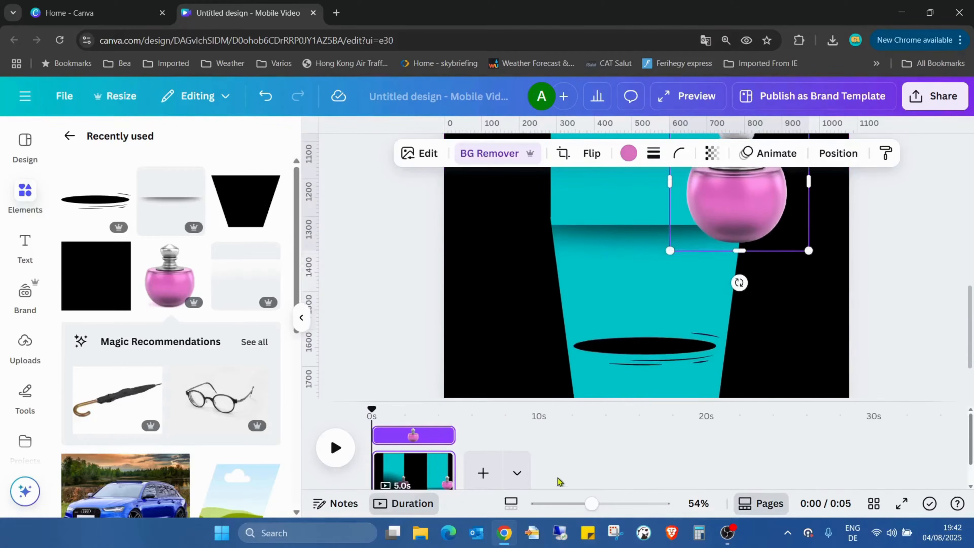
Move the perfume bottle below the hole, centred on the page at about X 355, Y 1783 px, with only its cap showing.
drag(591, 503, 575, 504)
drag(720, 262, 660, 400)
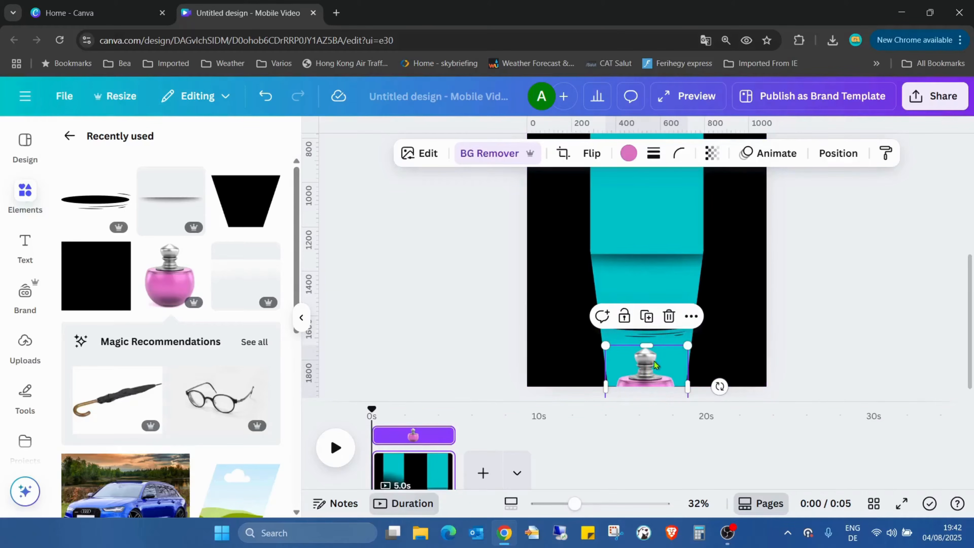
click(857, 317)
drag(672, 354, 672, 364)
click(863, 309)
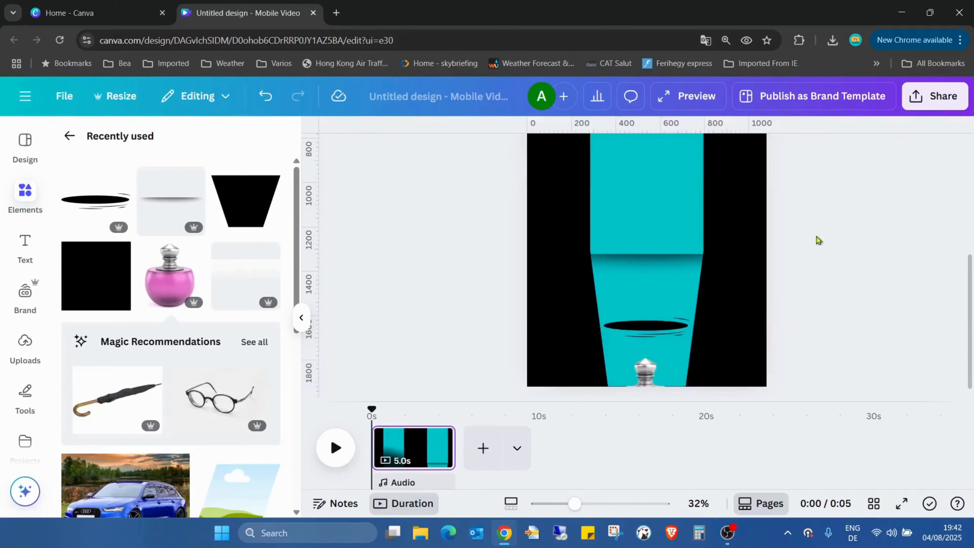
Move the cropped lower backdrop layer above the perfume bottle in the layer order so it covers the bottle.
click(668, 360)
click(837, 154)
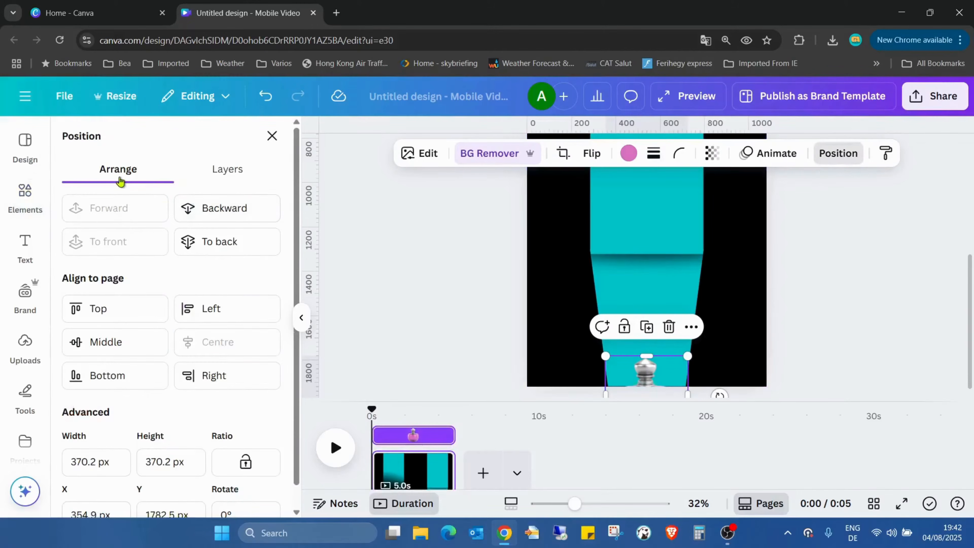
click(235, 168)
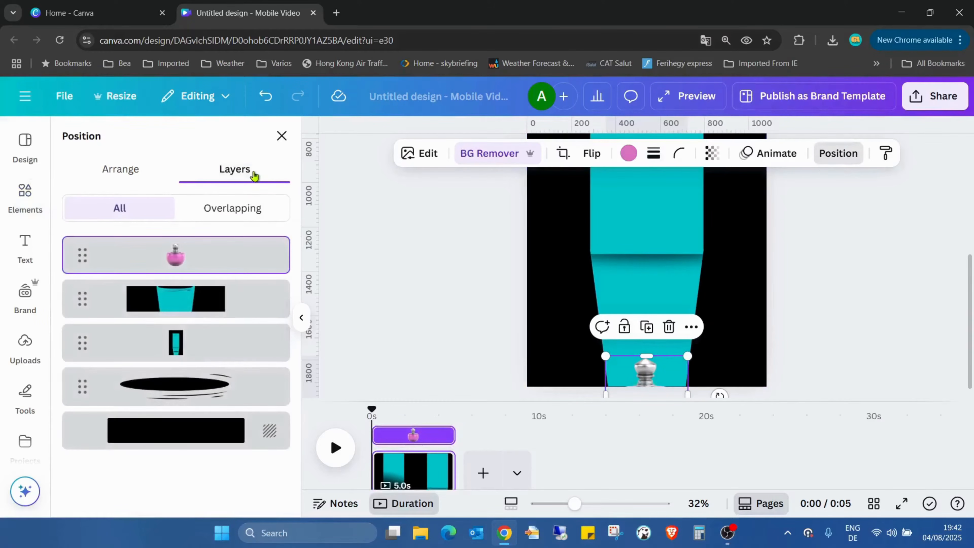
click(175, 305)
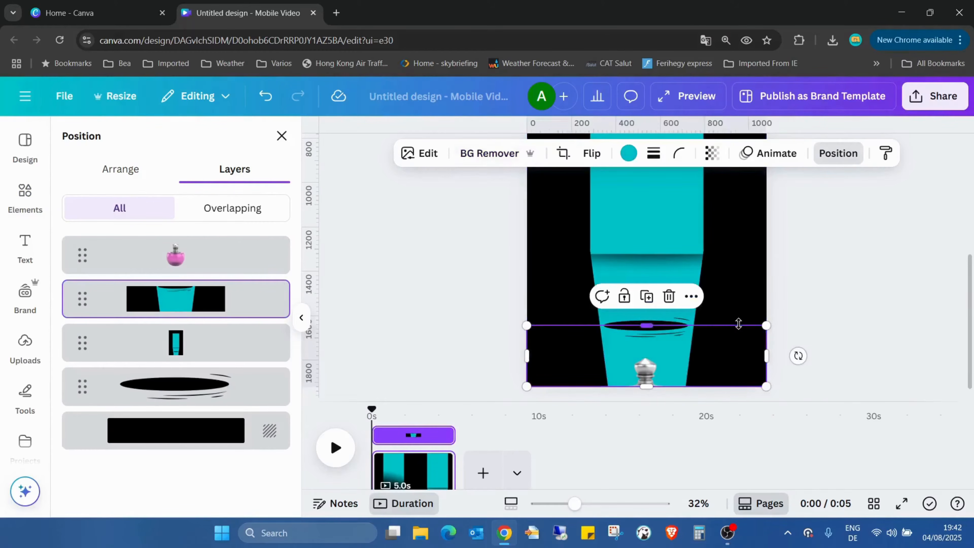
drag(219, 309, 212, 255)
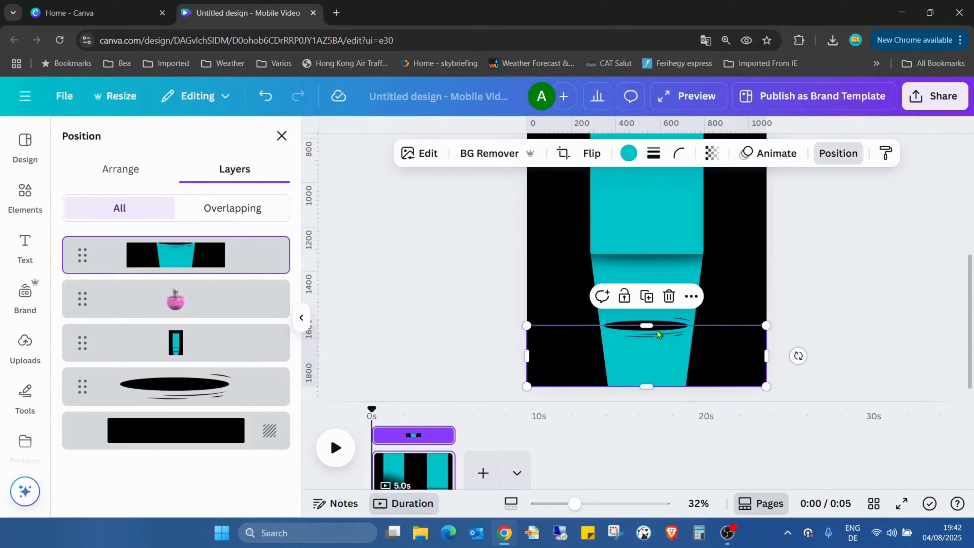
click(806, 312)
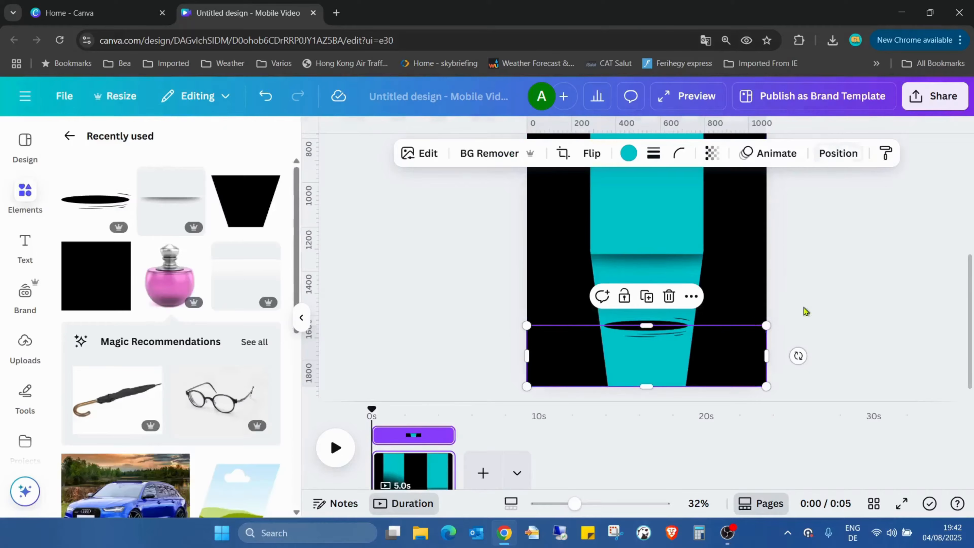
click(432, 299)
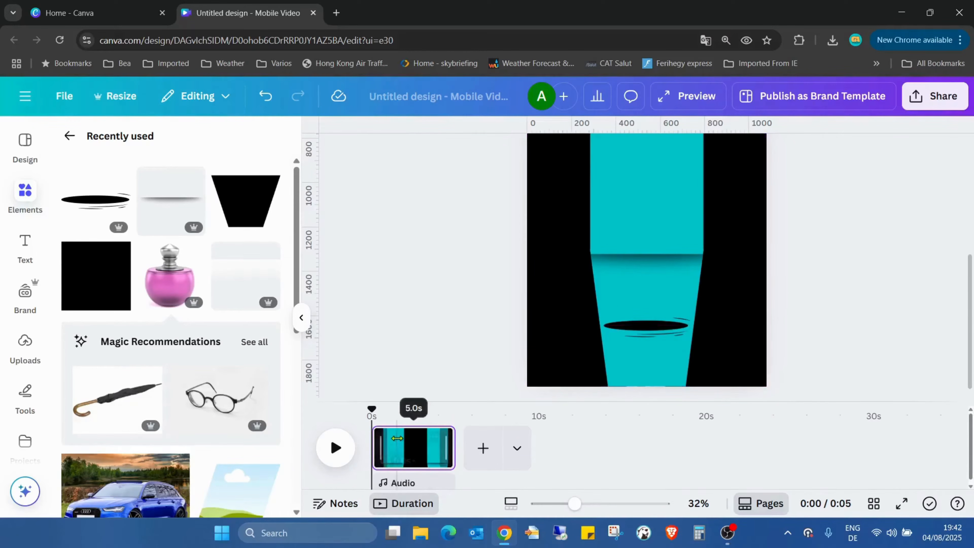
Duplicate the page and, on the copy, raise the perfume bottle until its base sits just above the hole.
right_click(403, 448)
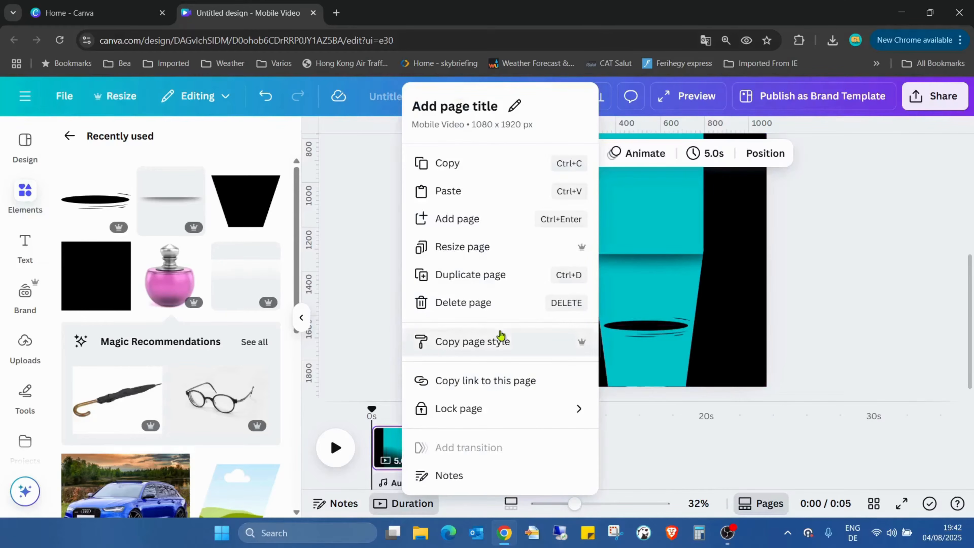
click(487, 285)
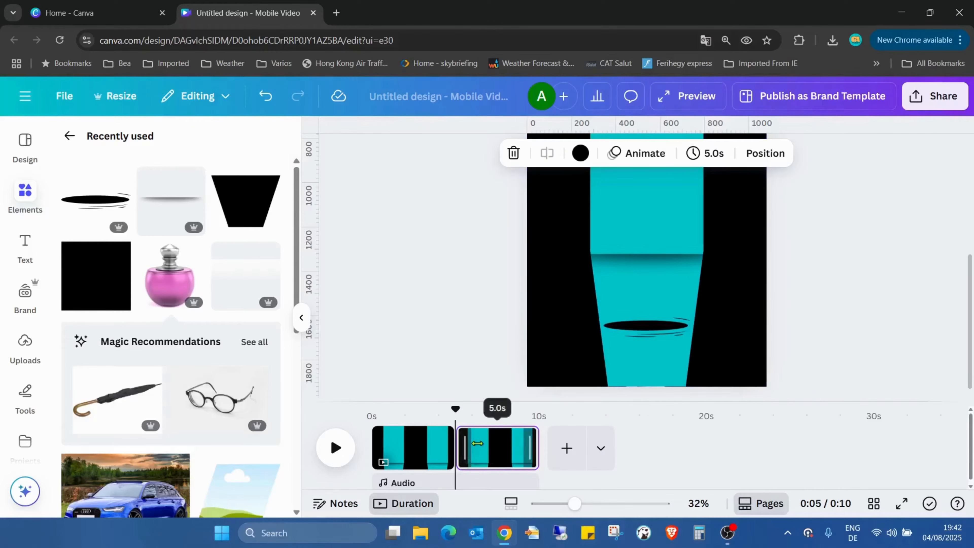
click(495, 448)
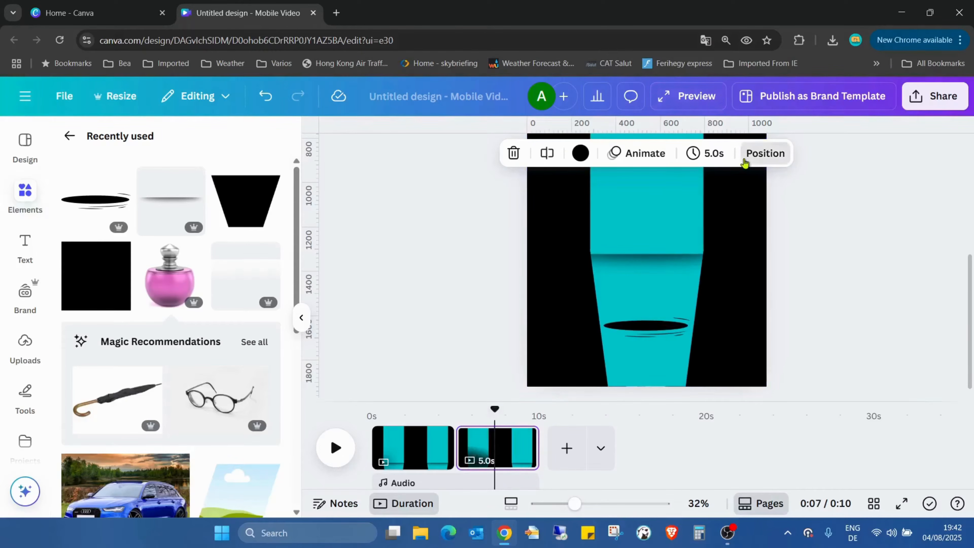
click(751, 154)
click(172, 314)
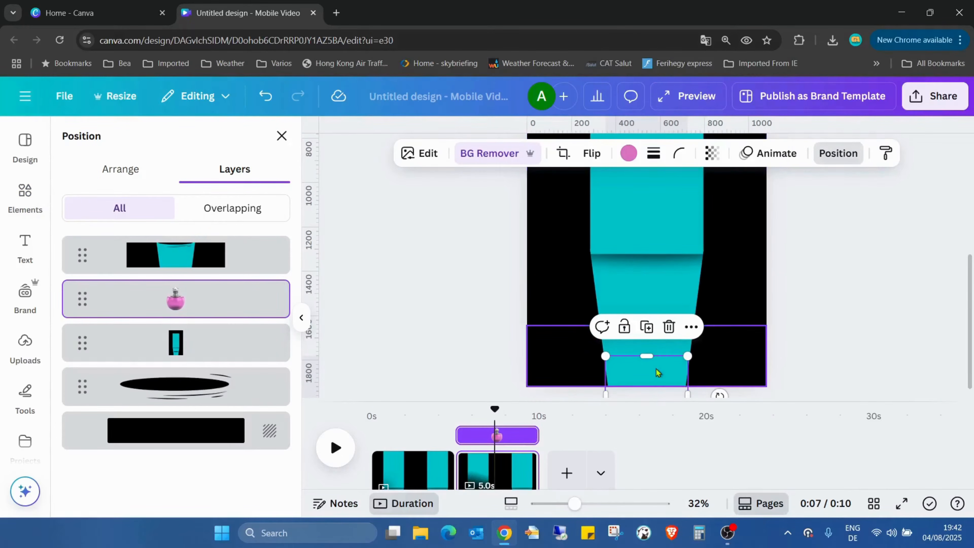
drag(656, 372, 659, 253)
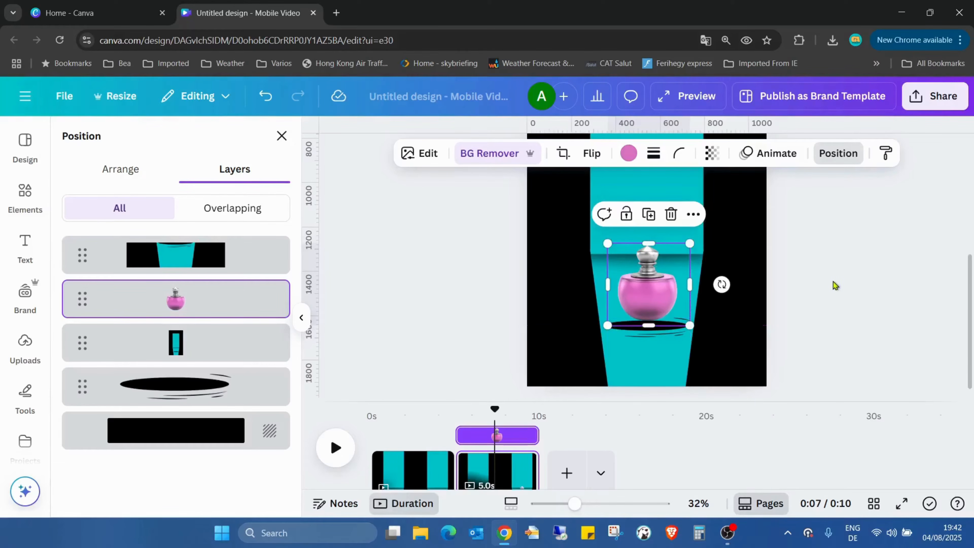
click(835, 285)
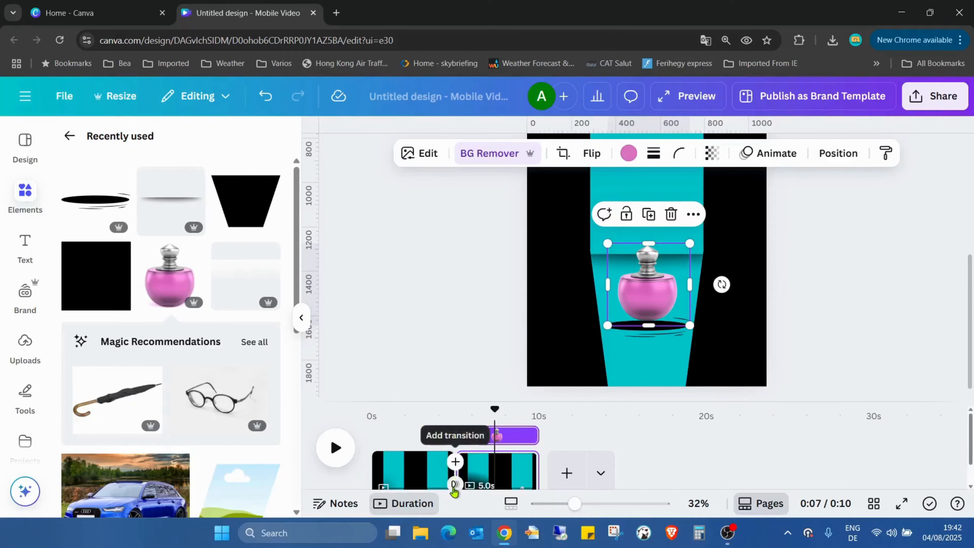
Add a Match & Move transition of 1.2 seconds between the two pages and scrub through it to check the bottle's rise.
click(453, 486)
scroll(157, 274, down, 3)
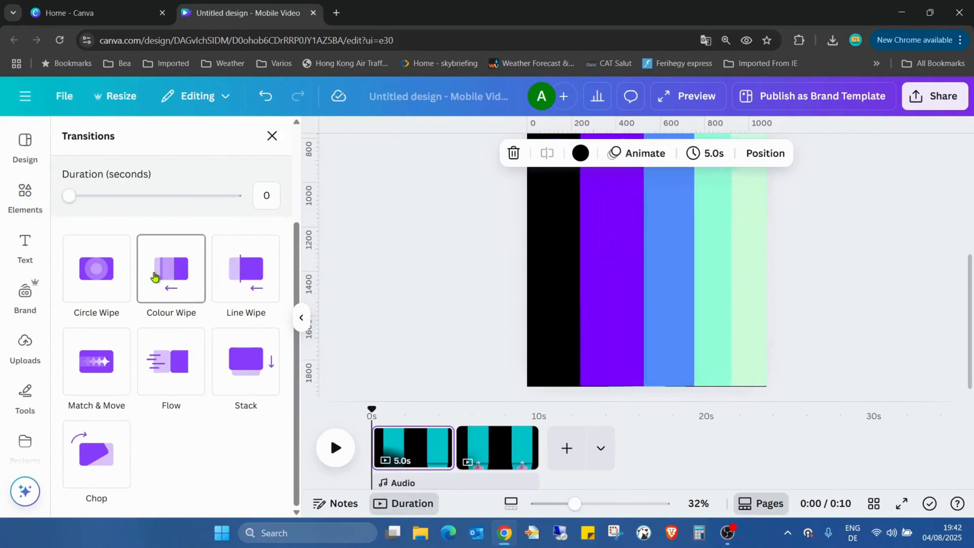
click(104, 370)
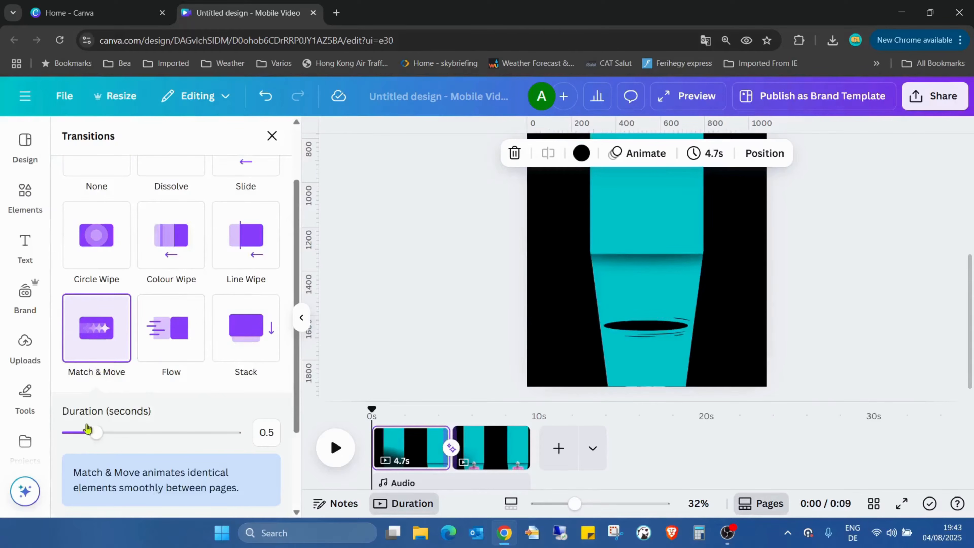
drag(99, 440, 144, 440)
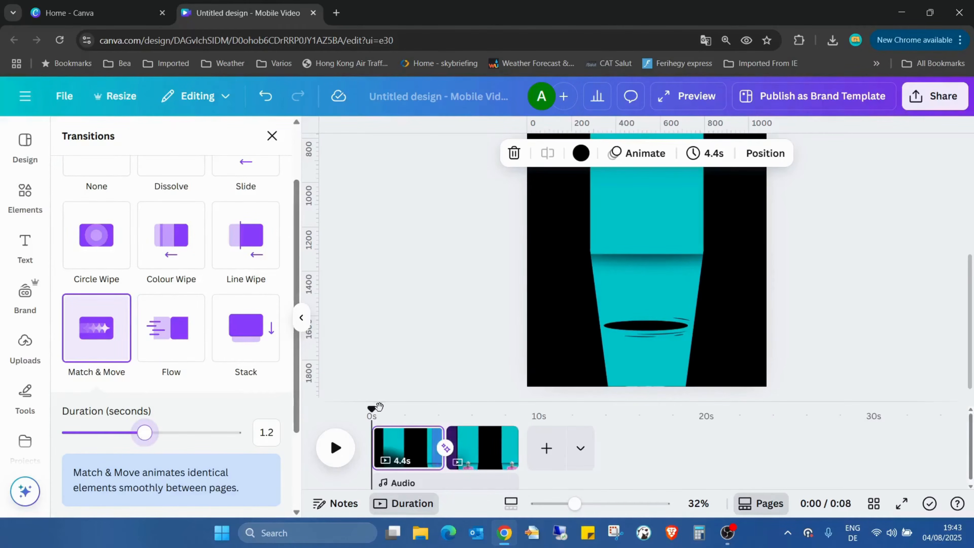
drag(373, 412, 471, 445)
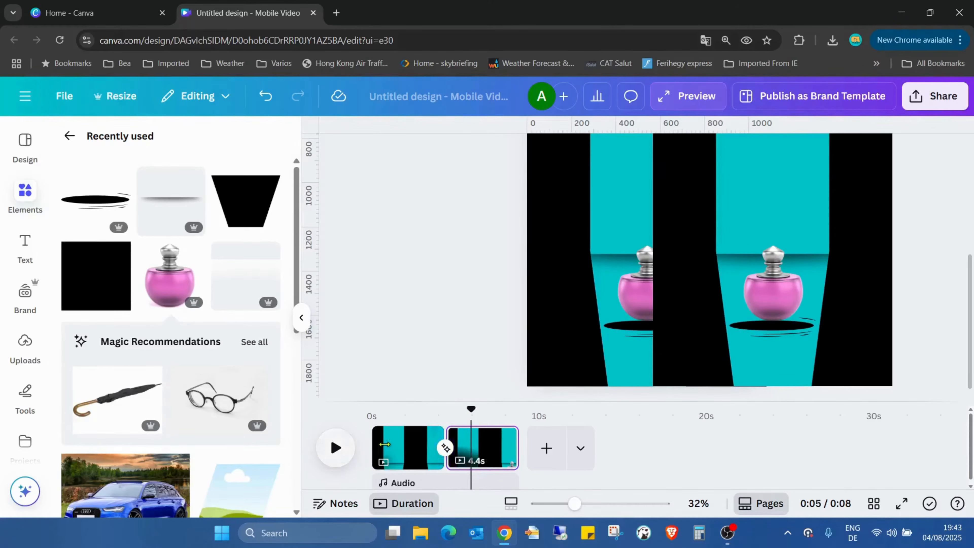
Duplicate the first page, with the bottle hidden, and move the copy to the end of the timeline.
right_click(384, 449)
click(474, 450)
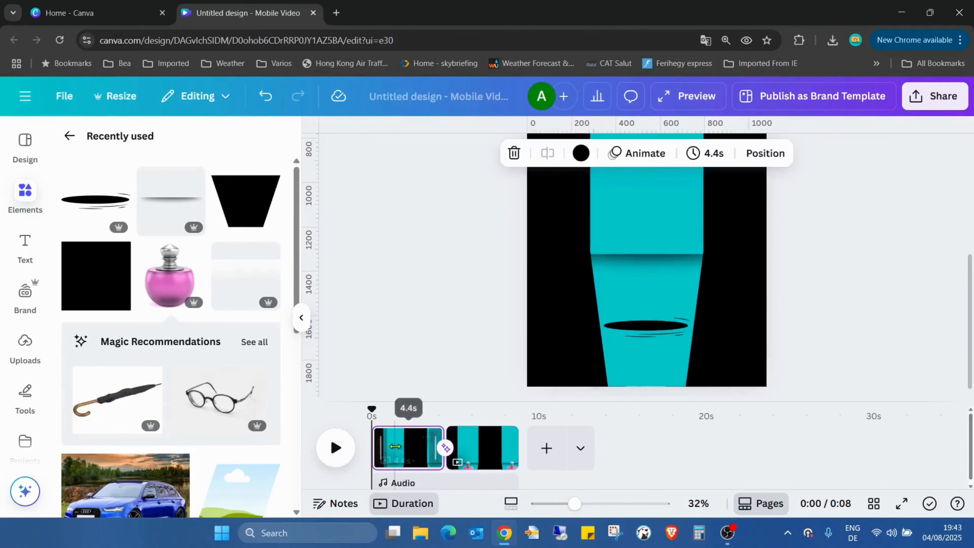
right_click(415, 446)
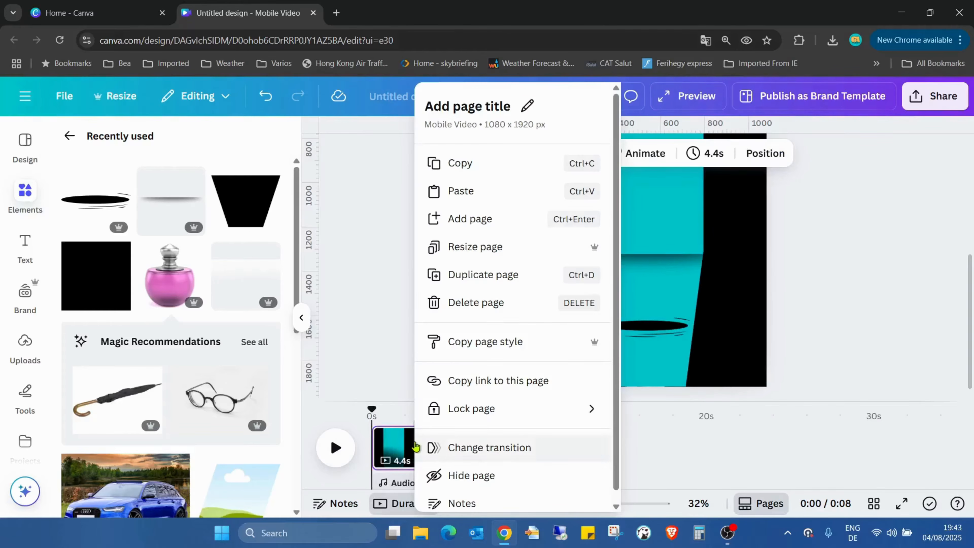
click(492, 277)
drag(472, 452, 571, 452)
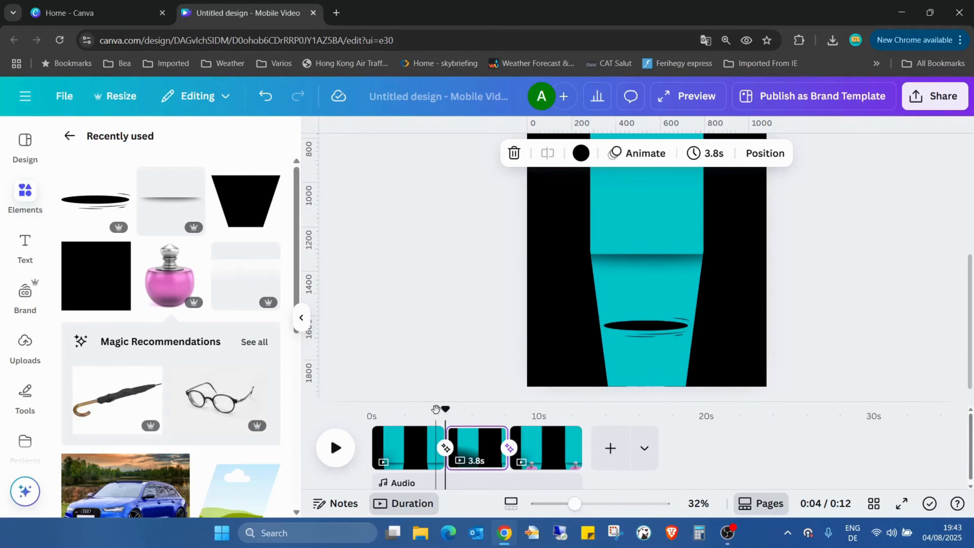
drag(445, 410, 567, 448)
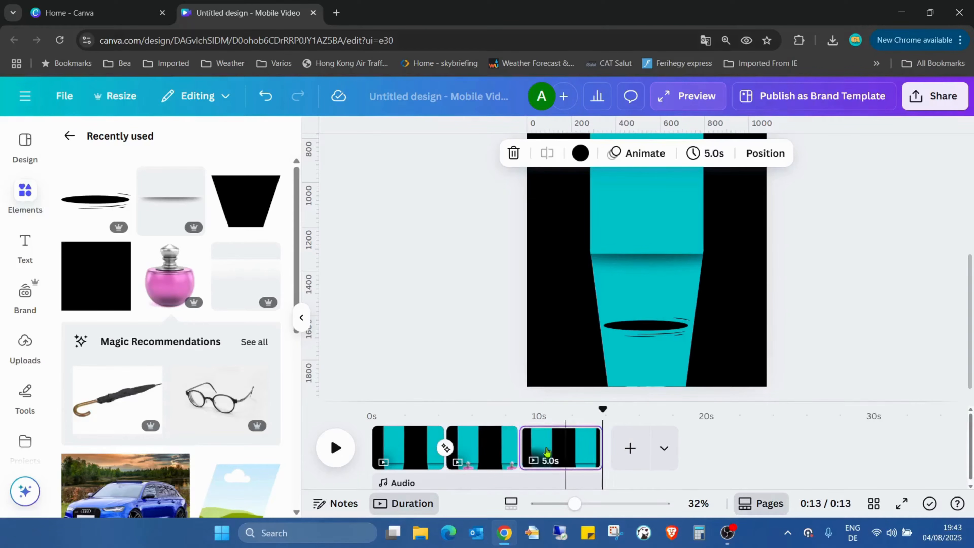
Apply the 1.2-second Match & Move transition between all pages.
click(445, 448)
scroll(141, 345, down, 4)
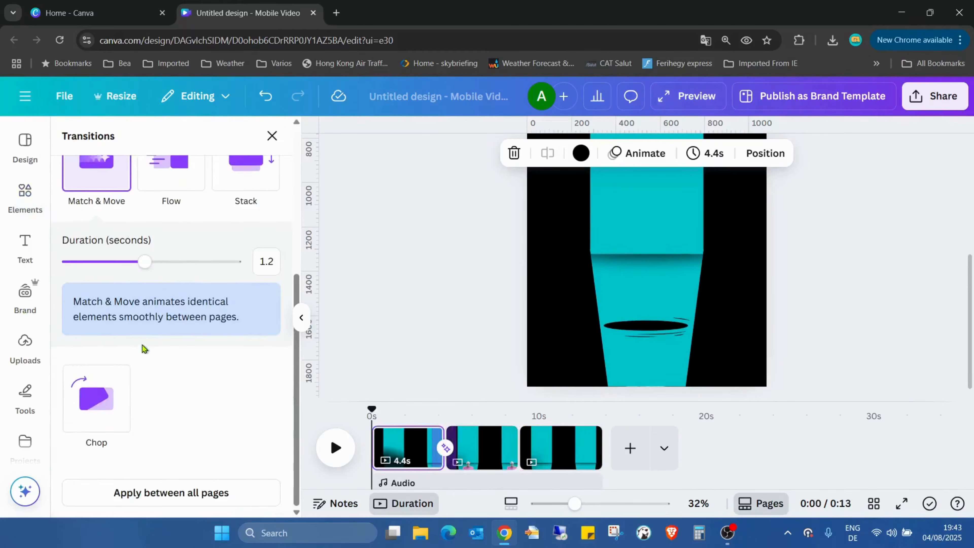
click(171, 492)
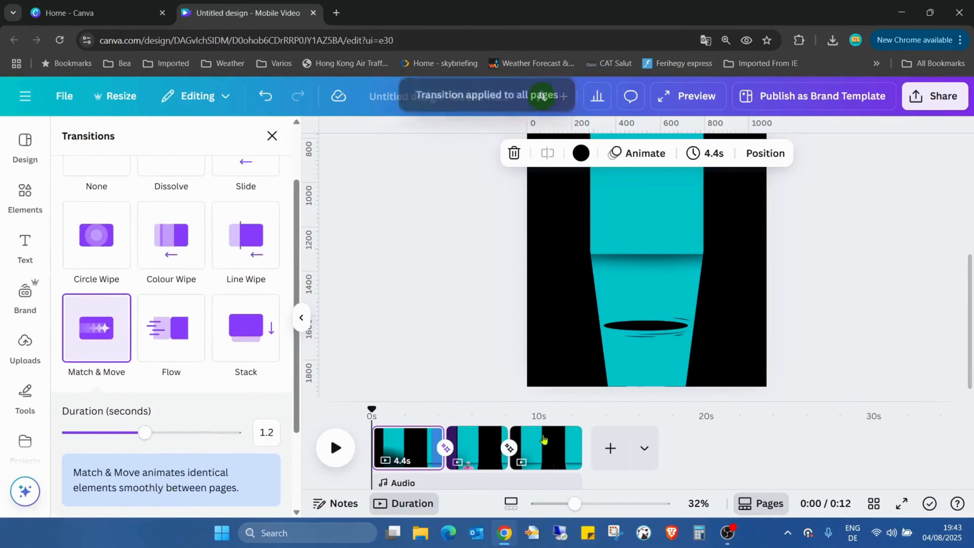
click(950, 369)
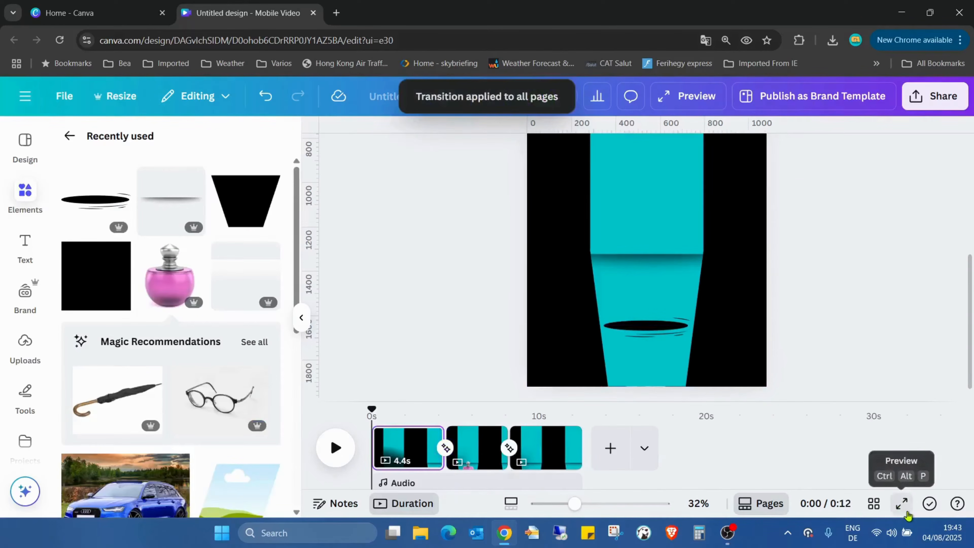
Preview the video in full screen and replay it to examine the bottle rising from and sinking into the hole.
click(902, 505)
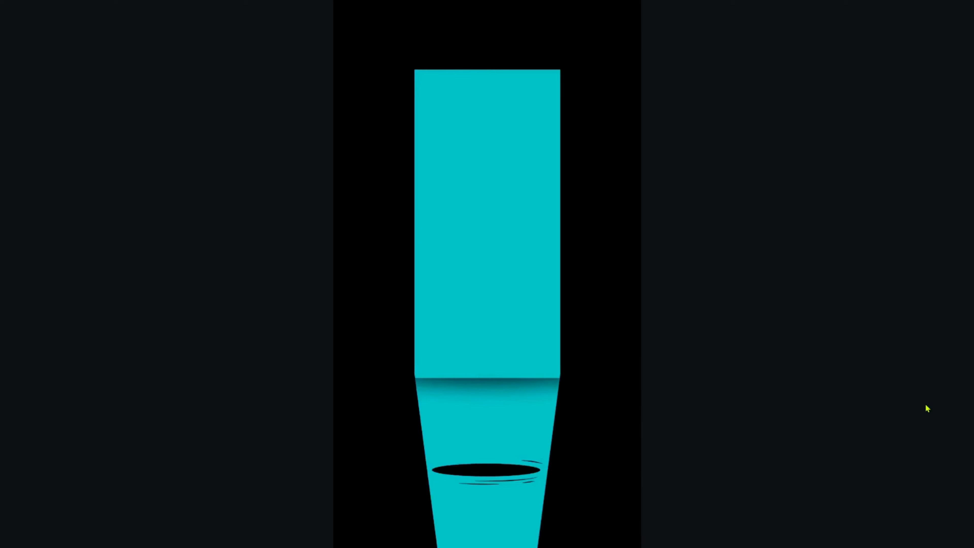
key(Escape)
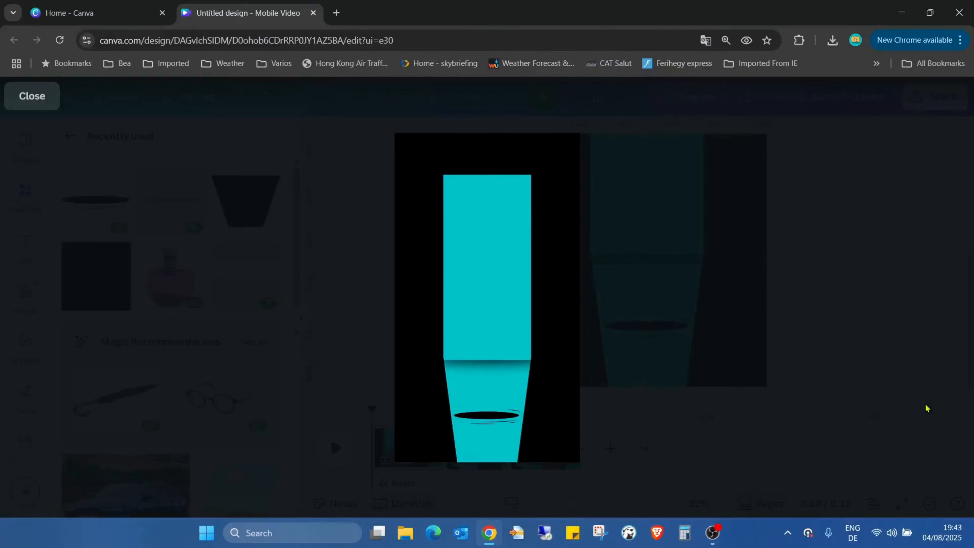
click(23, 97)
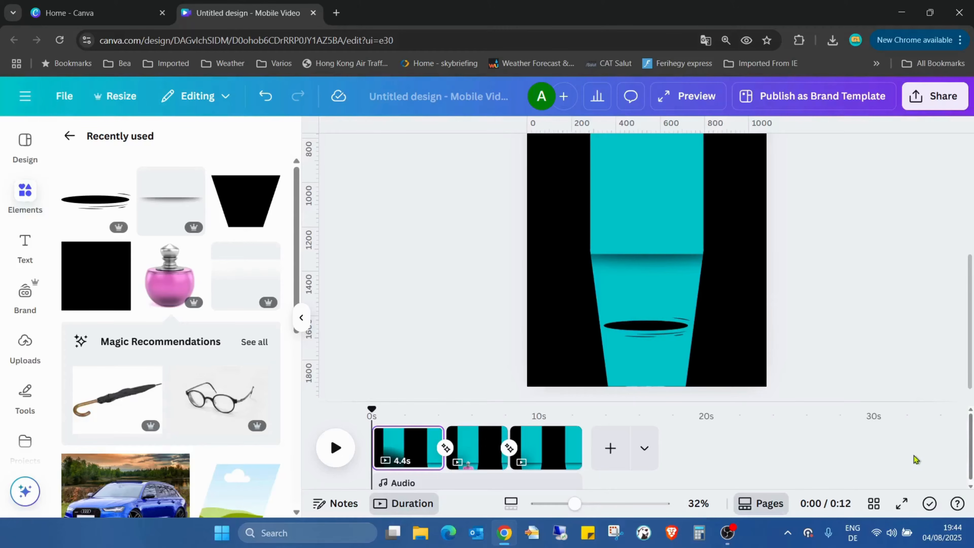
click(903, 504)
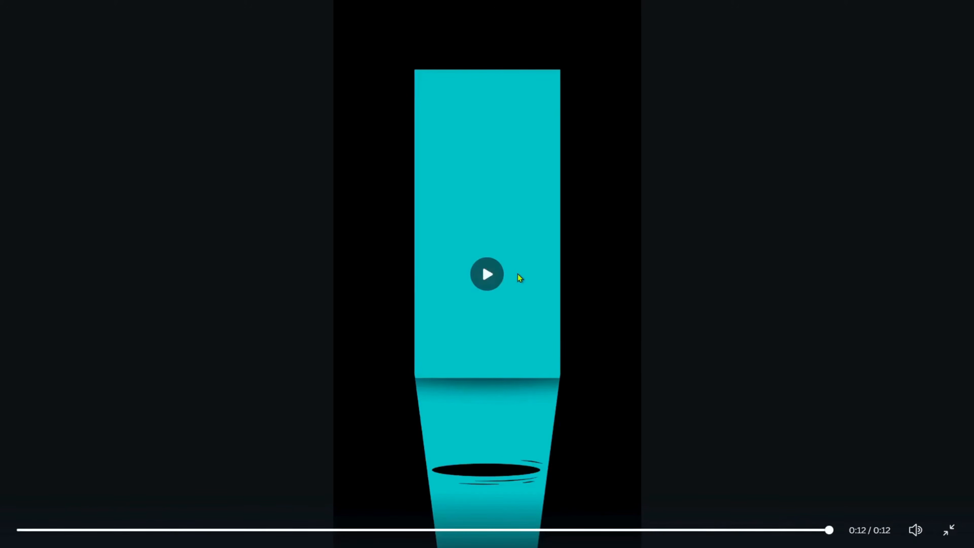
click(494, 280)
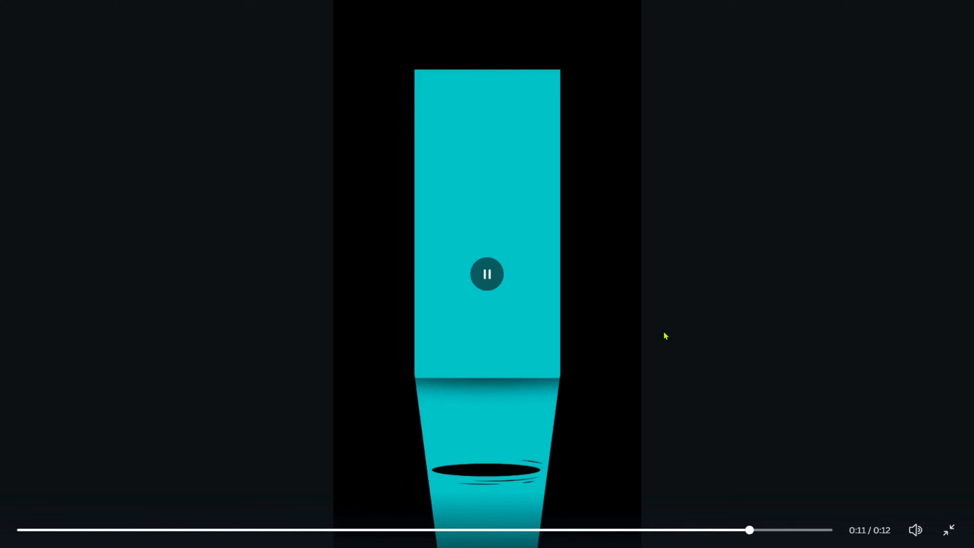
click(499, 274)
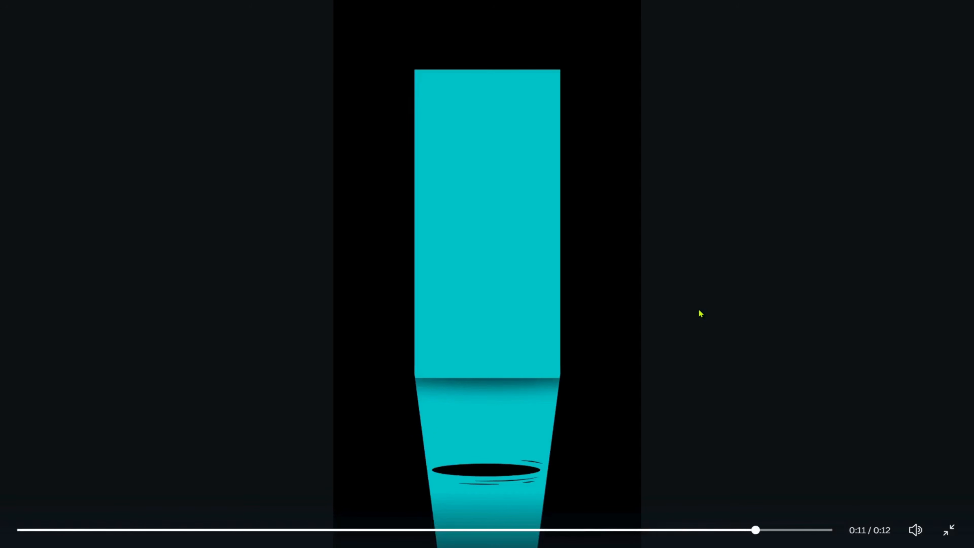
click(483, 283)
click(481, 289)
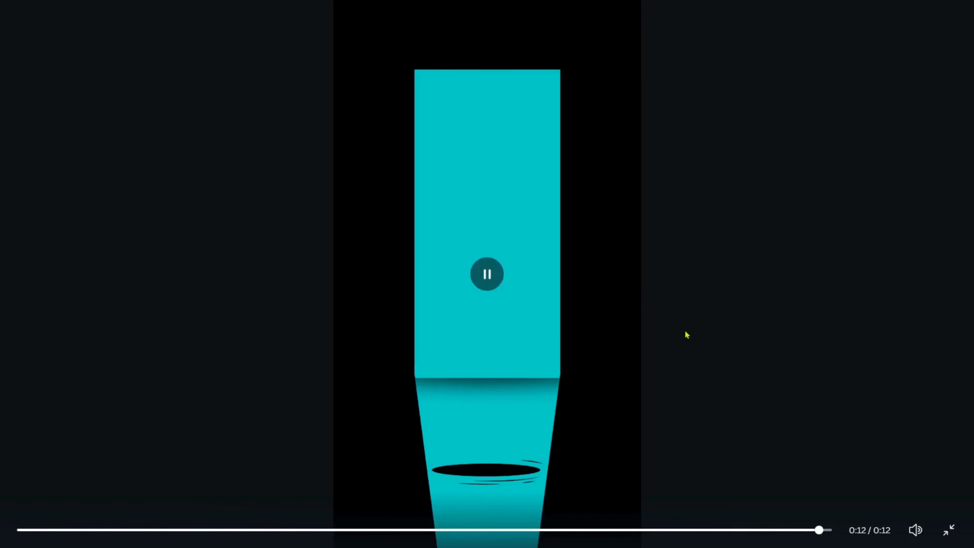
click(487, 274)
click(488, 277)
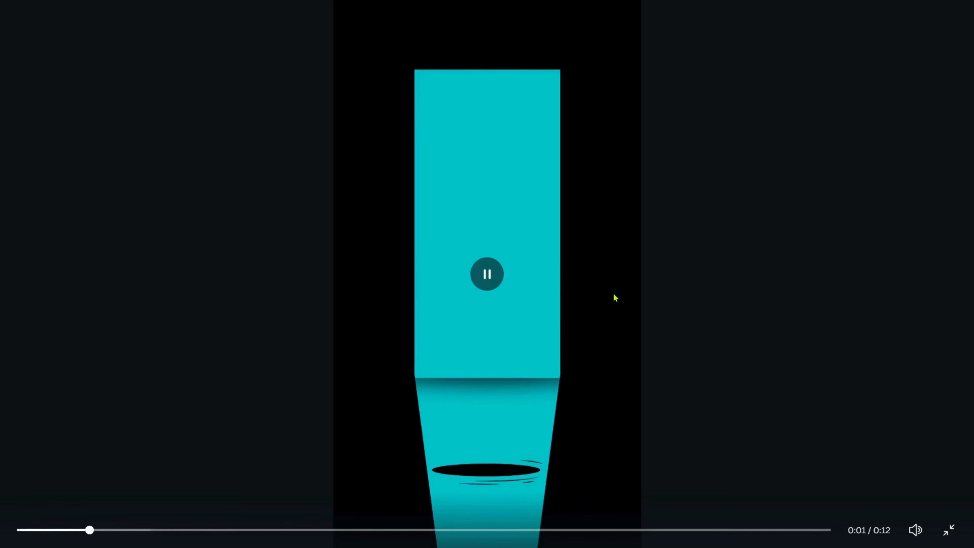